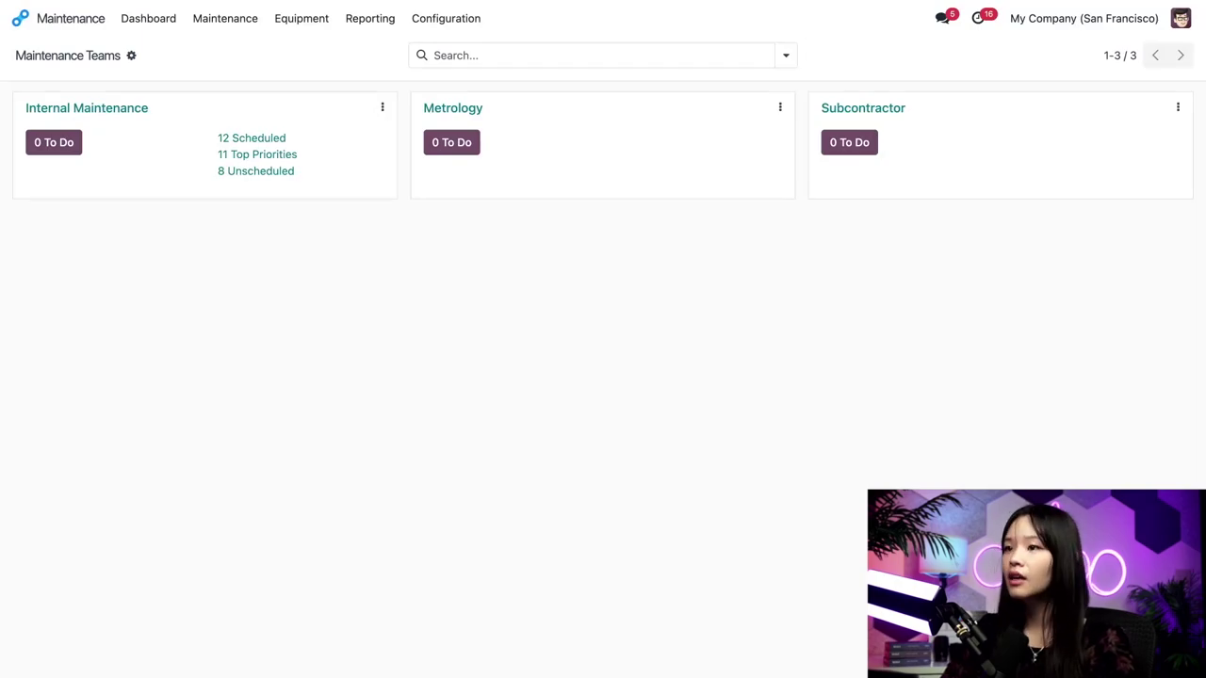
# - Open the Samsung Monitor 15" (NP300E5X) equipment record and review its equipment category options and product information
pyautogui.click(306, 19)
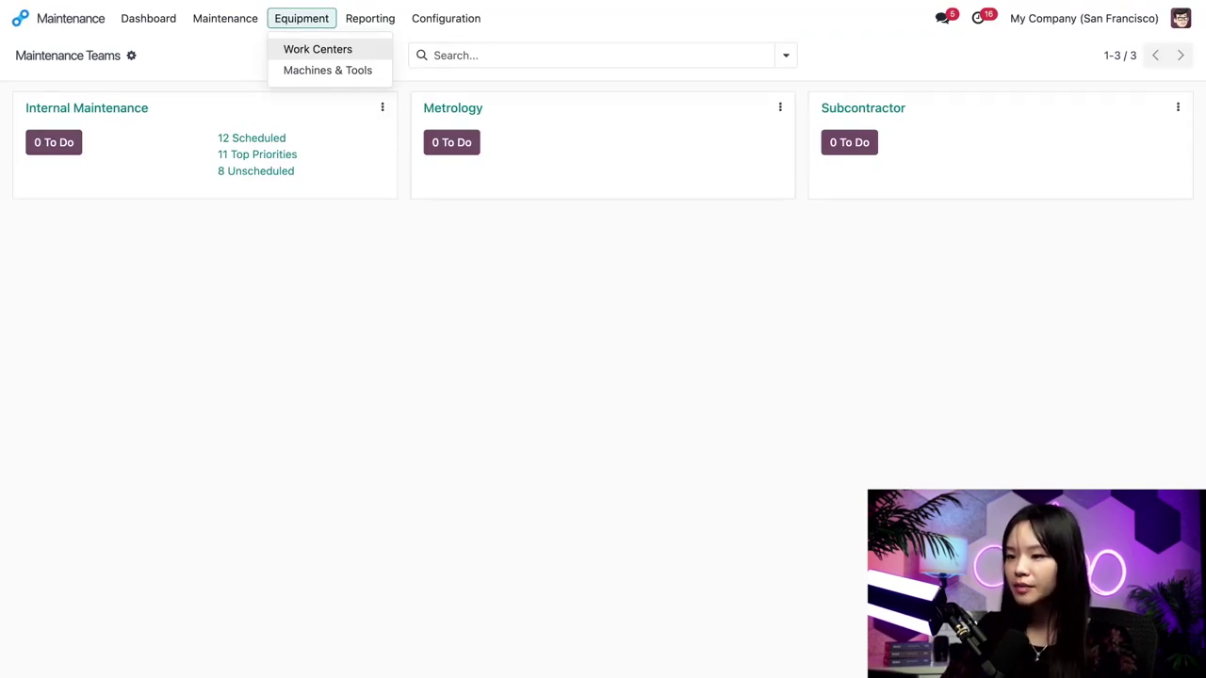
pyautogui.click(384, 76)
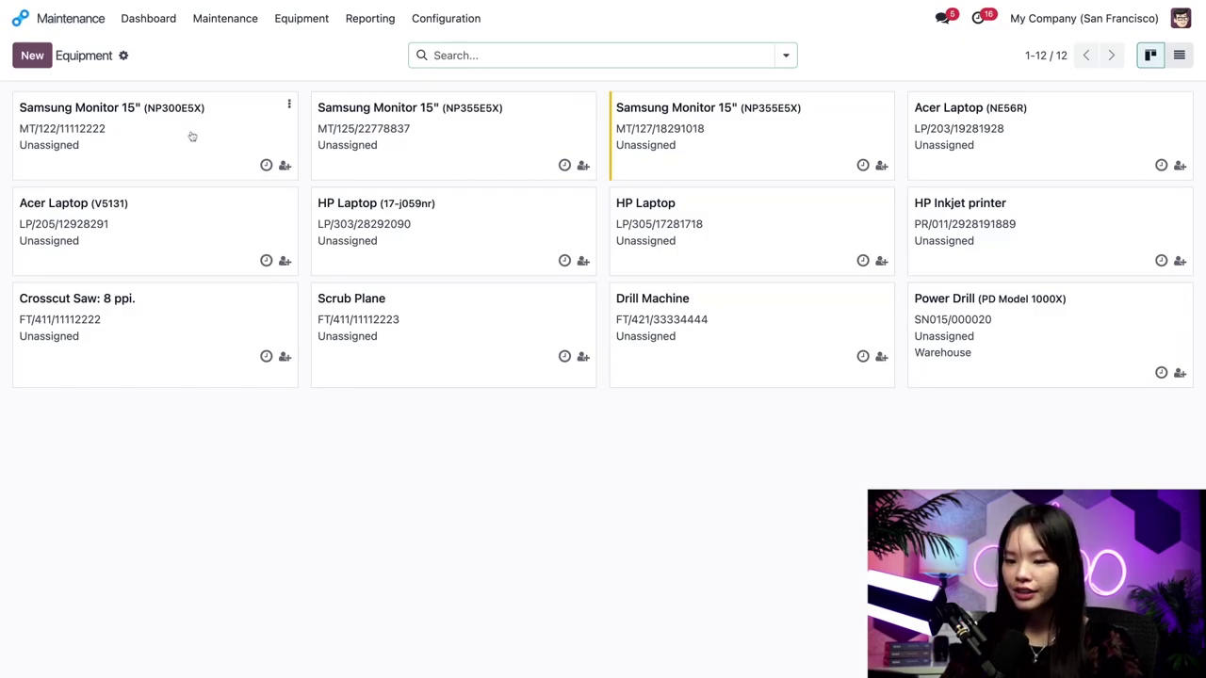
pyautogui.click(229, 153)
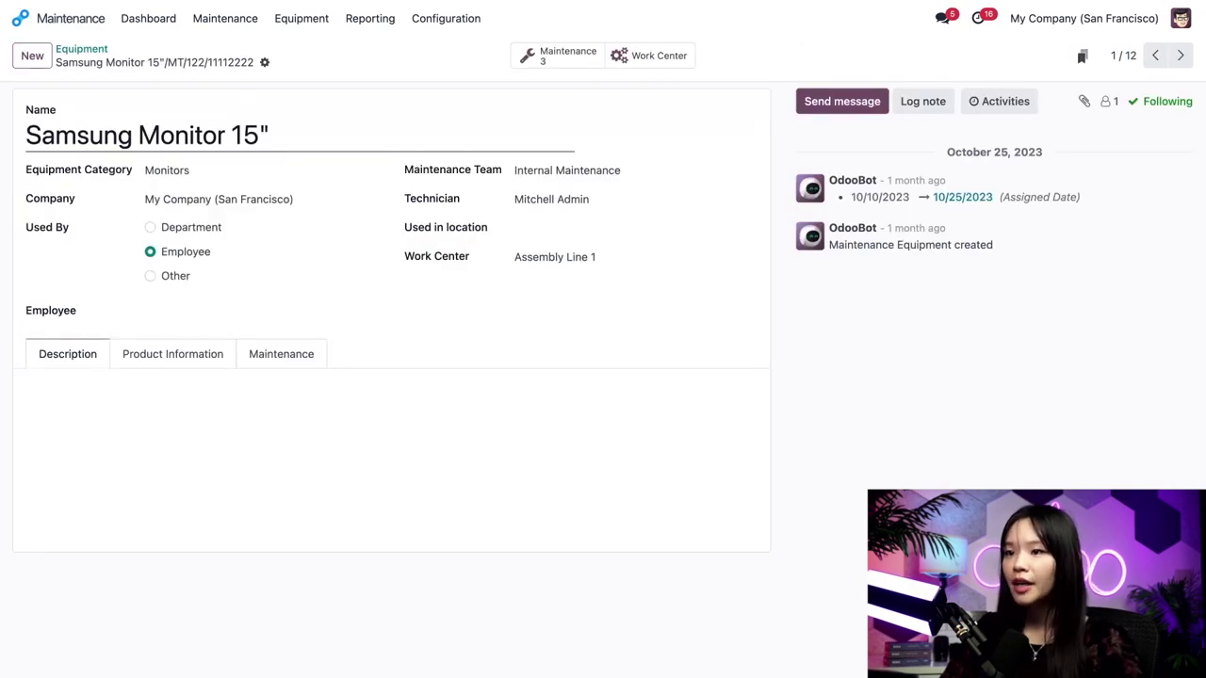
pyautogui.click(329, 175)
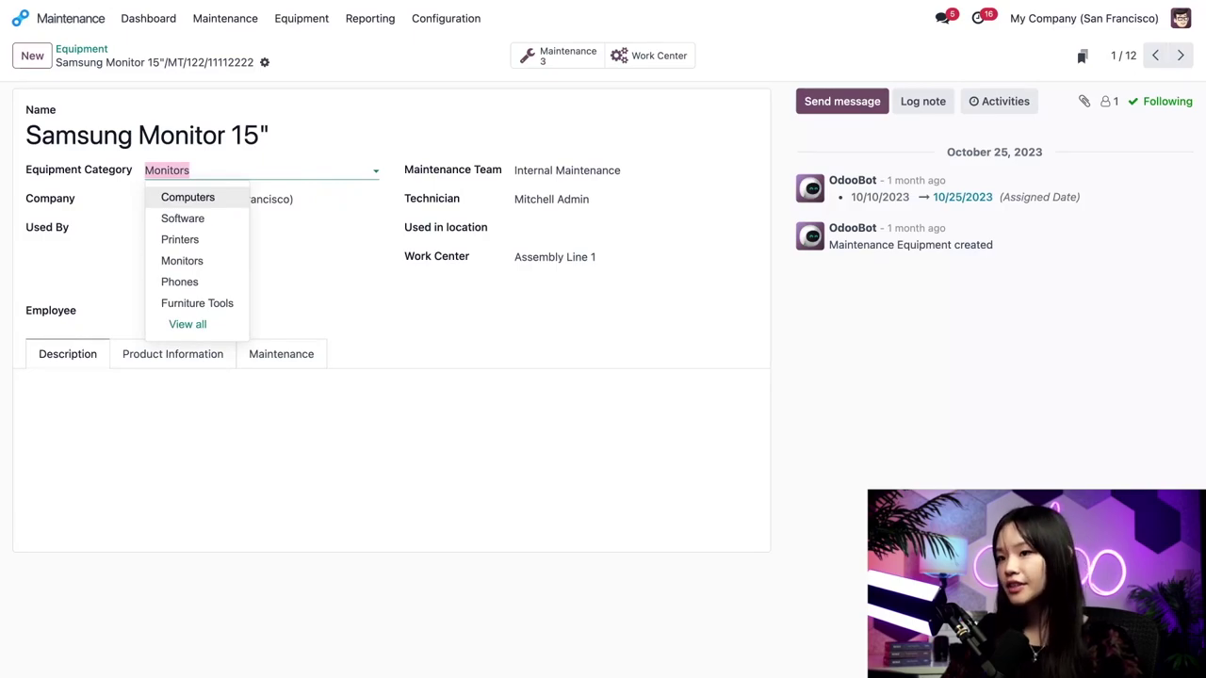
pyautogui.click(358, 235)
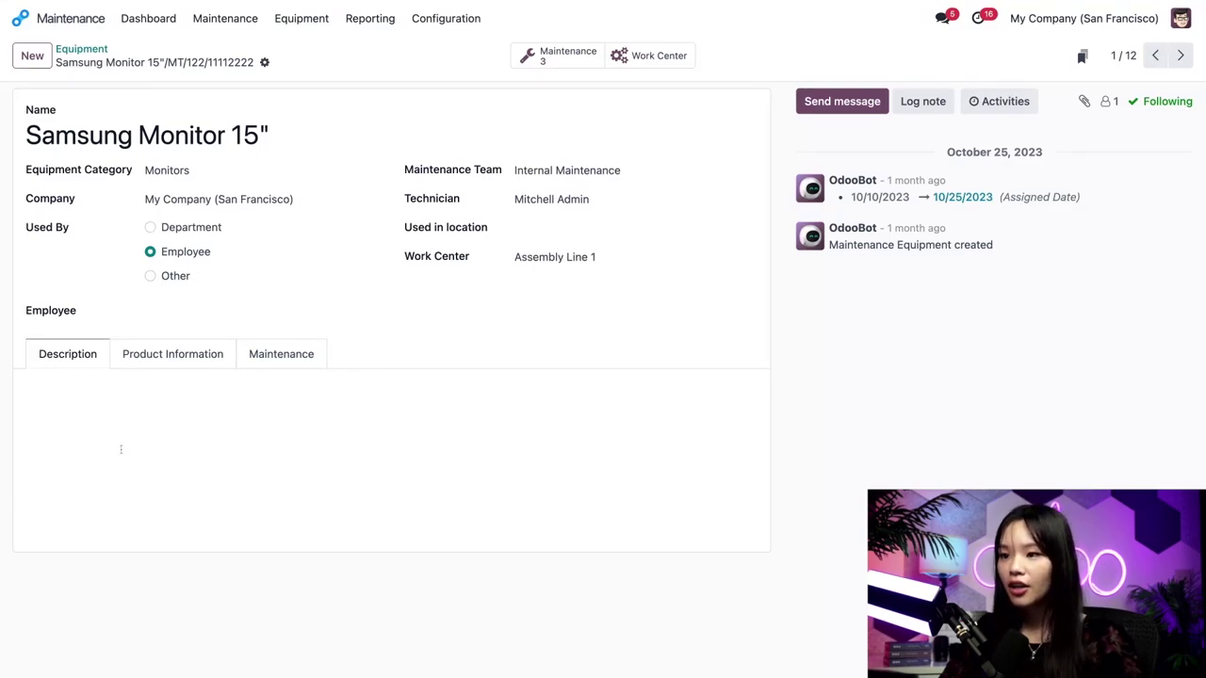
pyautogui.click(151, 354)
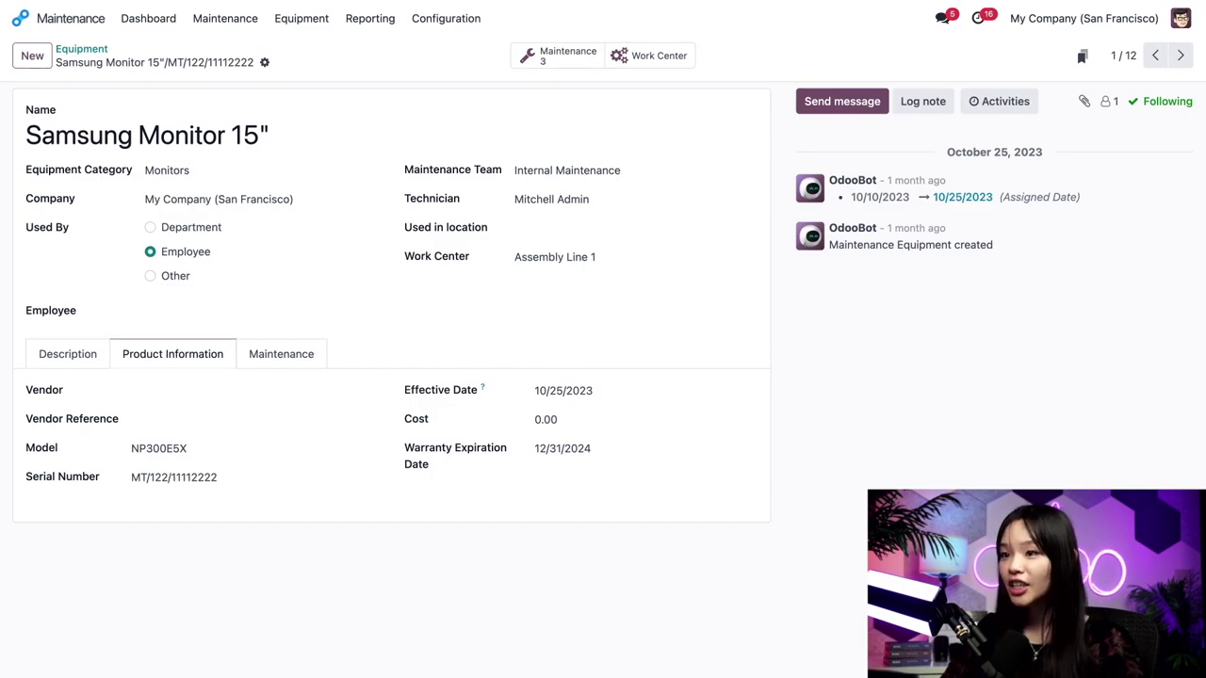
# - Set the monitor's preventive maintenance frequency to 1 day and its maintenance duration to 0.50 hours
pyautogui.click(312, 366)
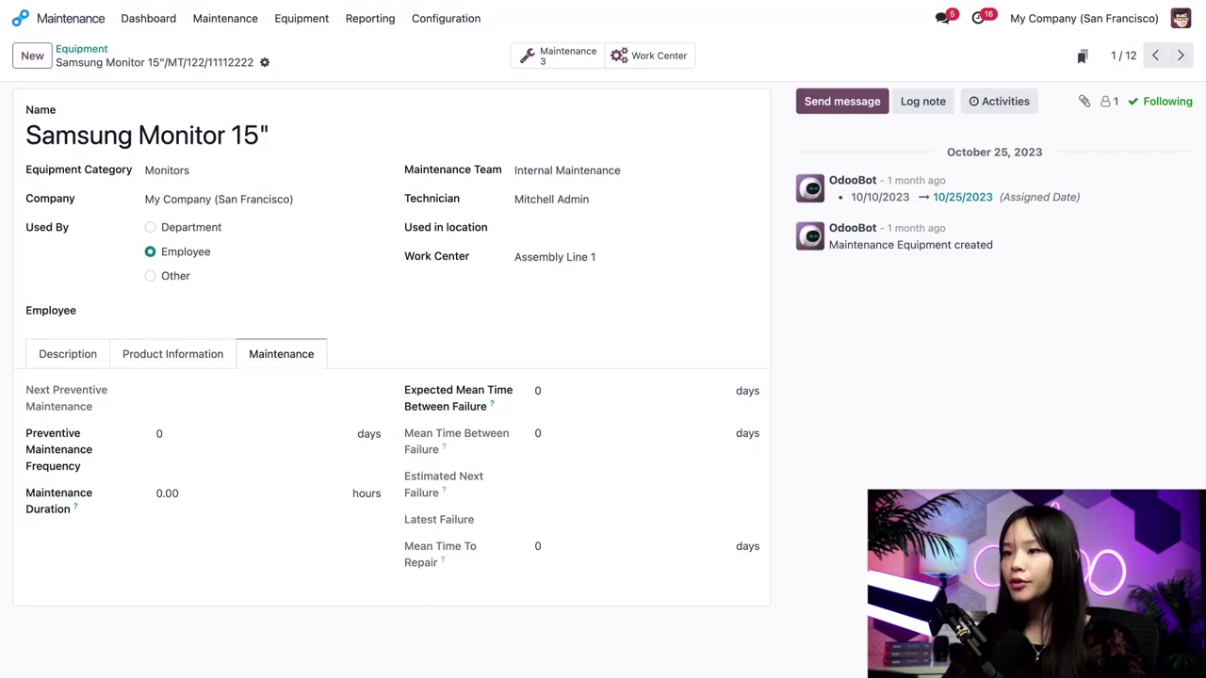
pyautogui.click(255, 433)
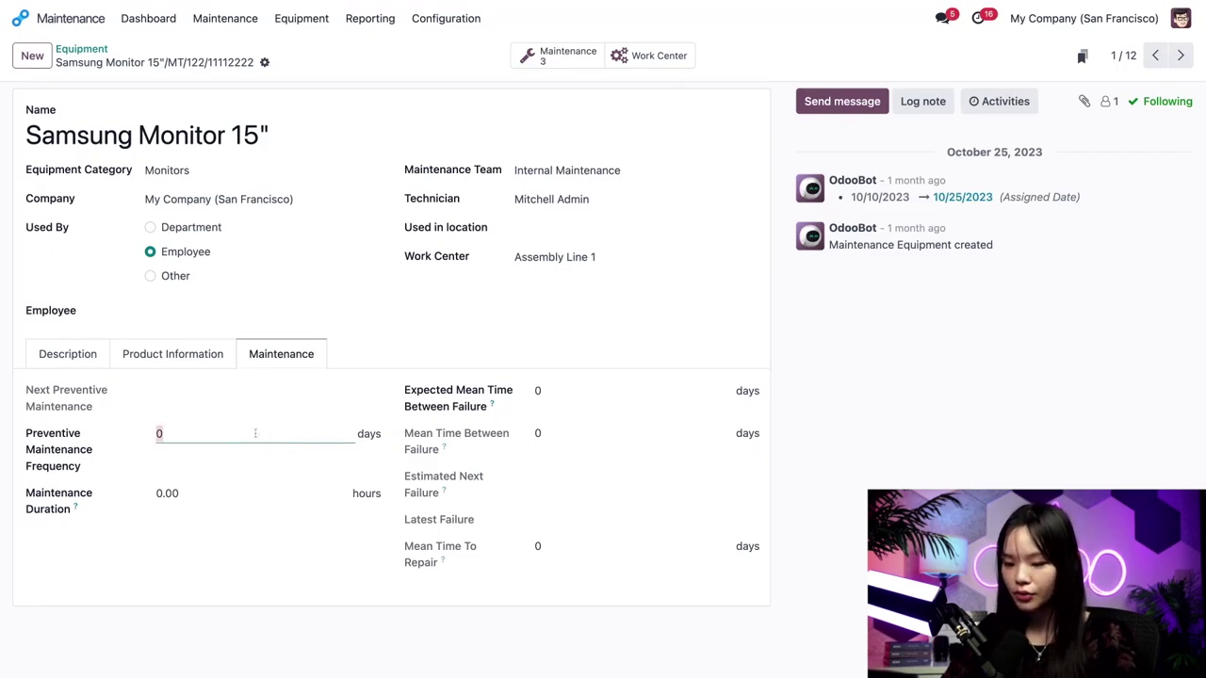
pyautogui.write('1')
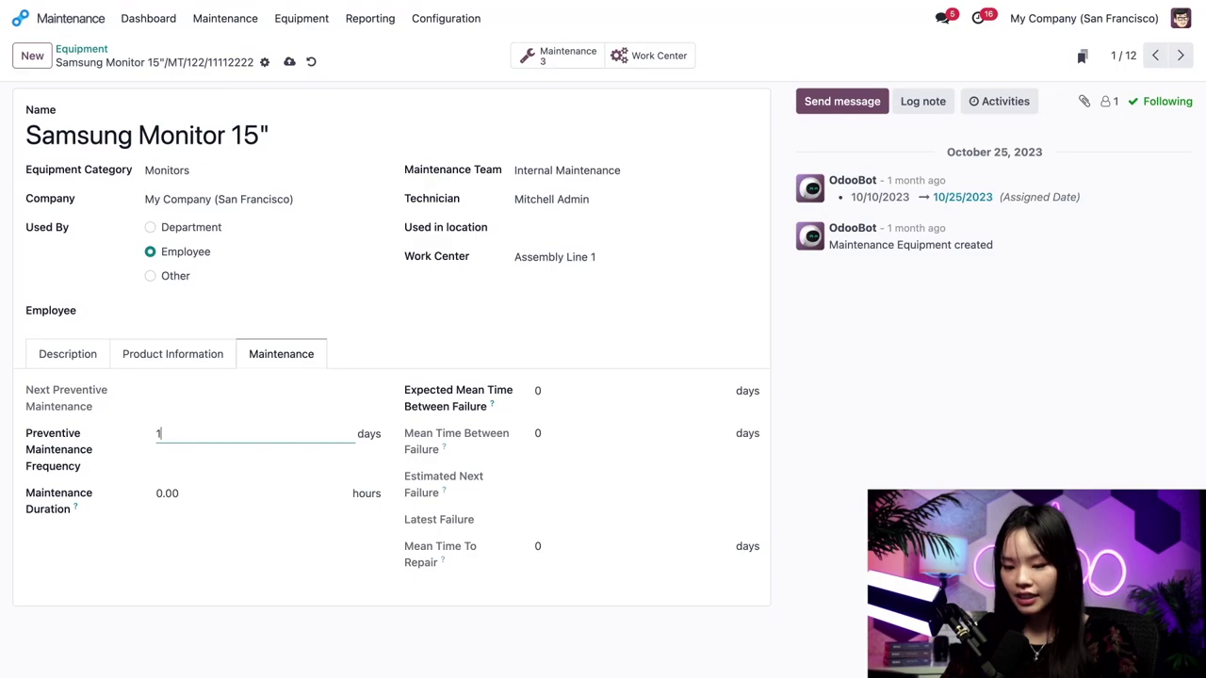
pyautogui.click(292, 490)
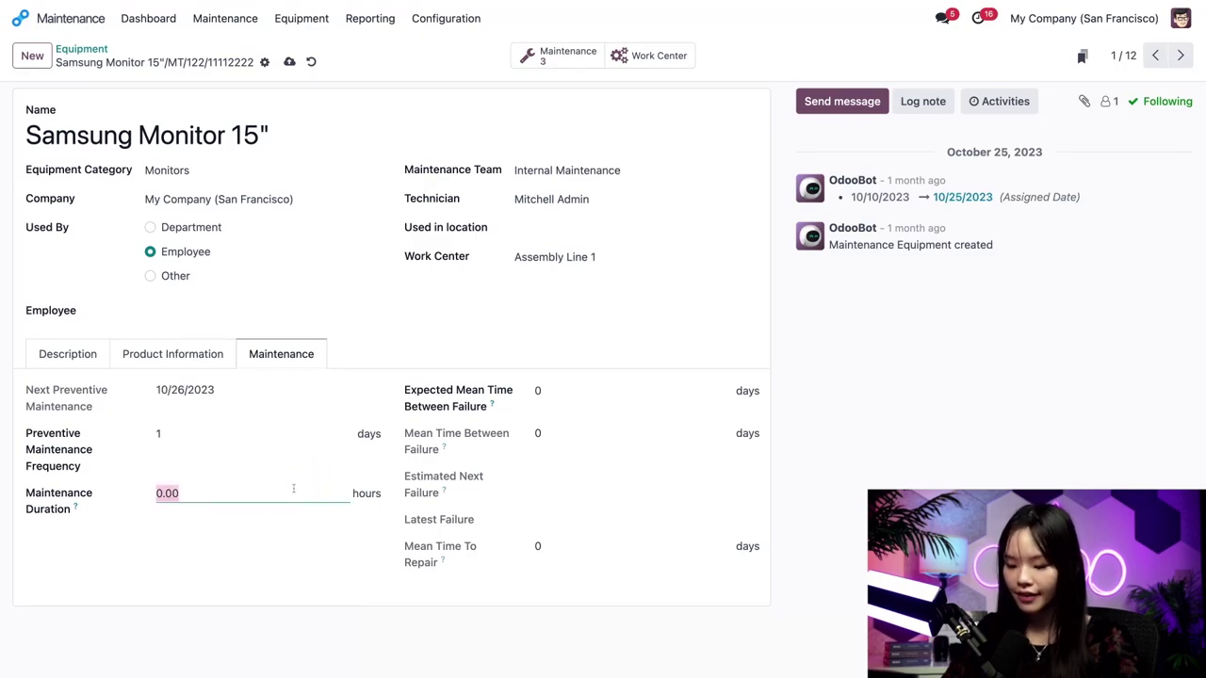
pyautogui.press('BackSpace')
pyautogui.write('.5')
pyautogui.click(310, 590)
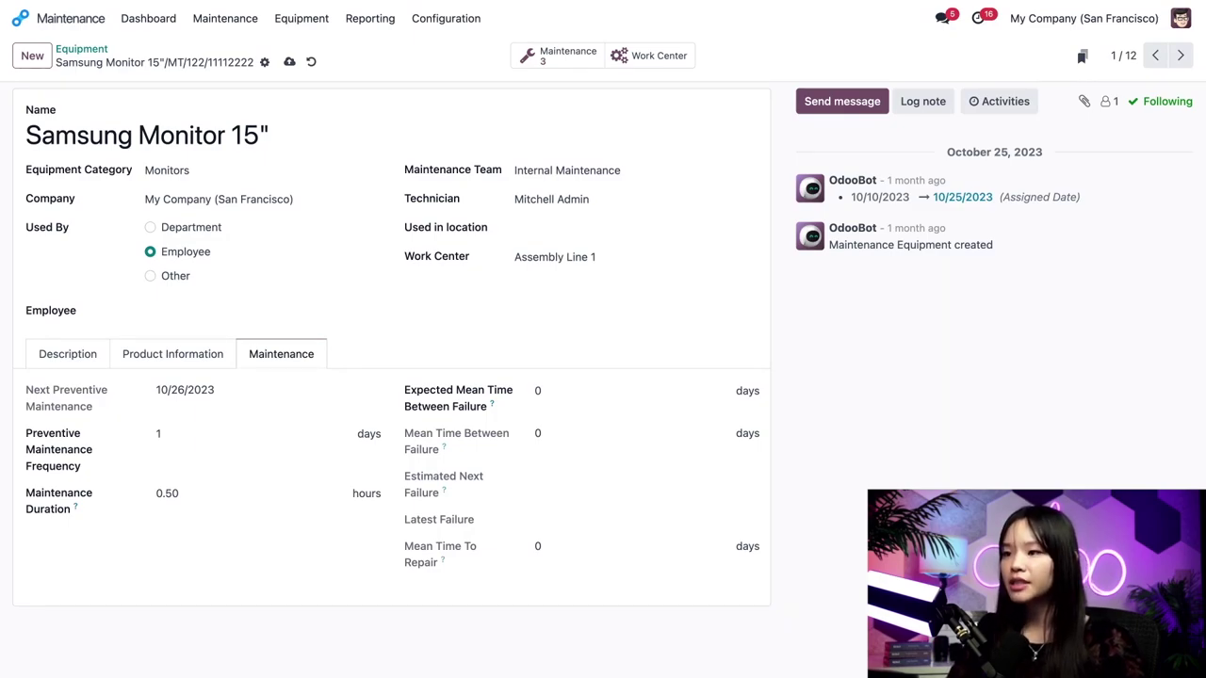
# - Set the monitor's expected mean time between failure to 120 days
pyautogui.click(613, 393)
pyautogui.write('120')
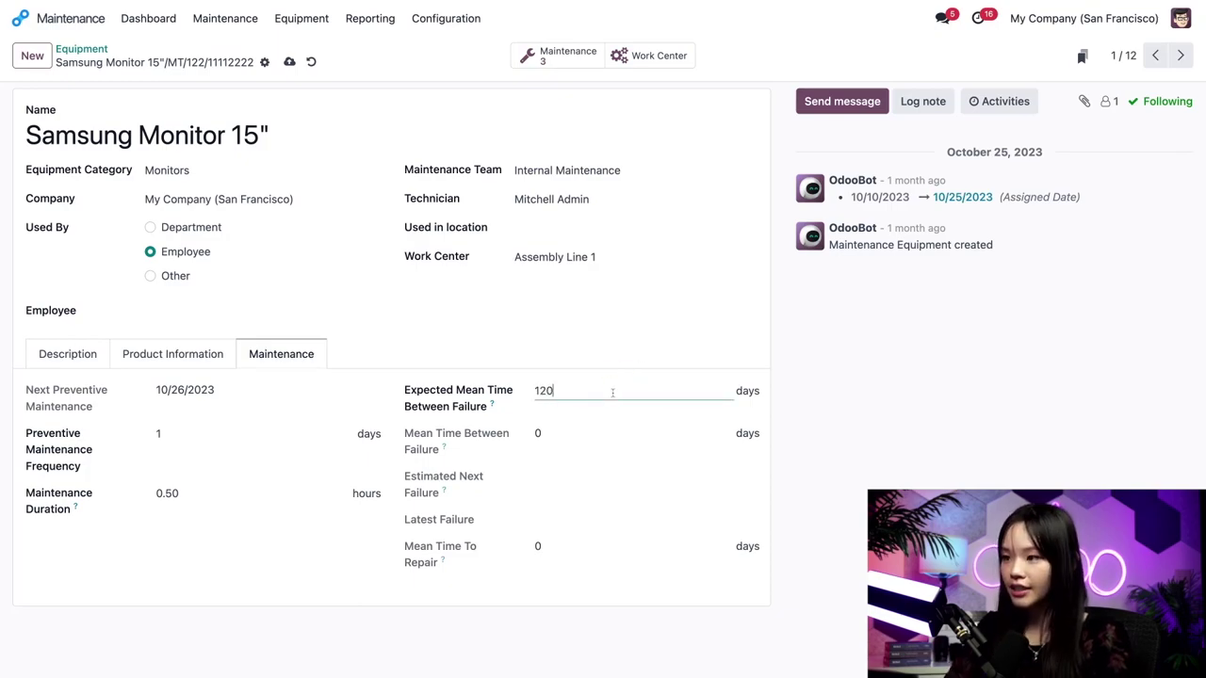
pyautogui.click(884, 417)
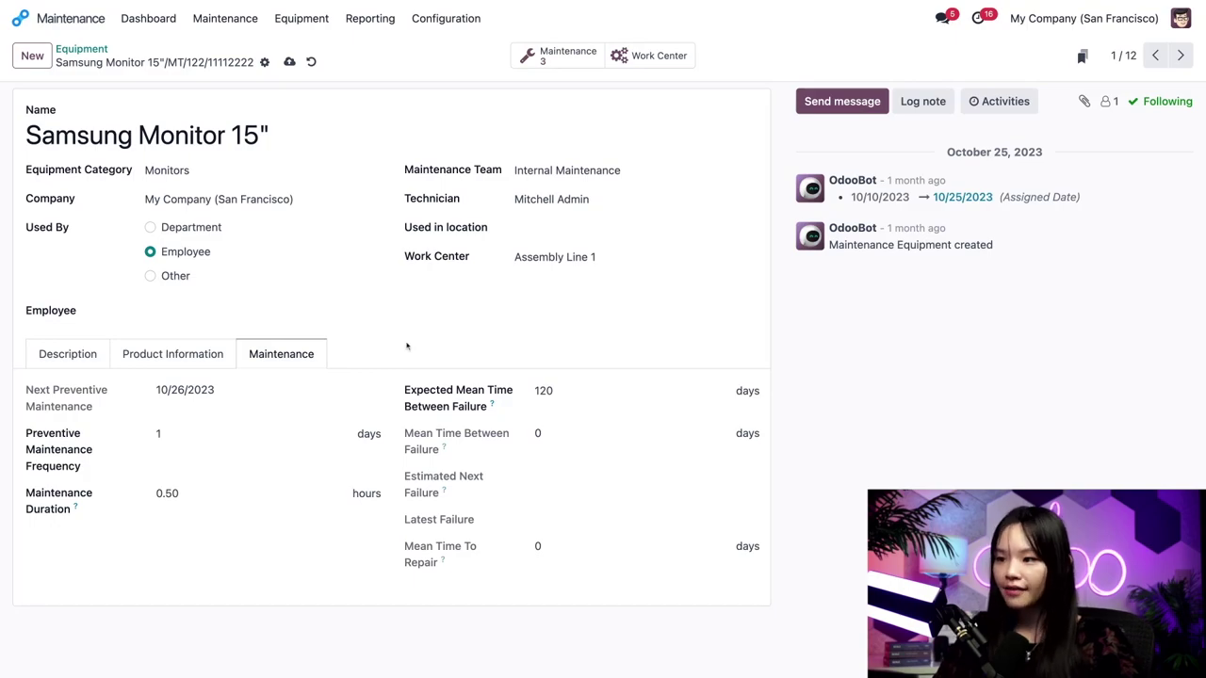
# - Open the Assembly Line 1 work center and review the equipment assigned to it
pyautogui.click(302, 18)
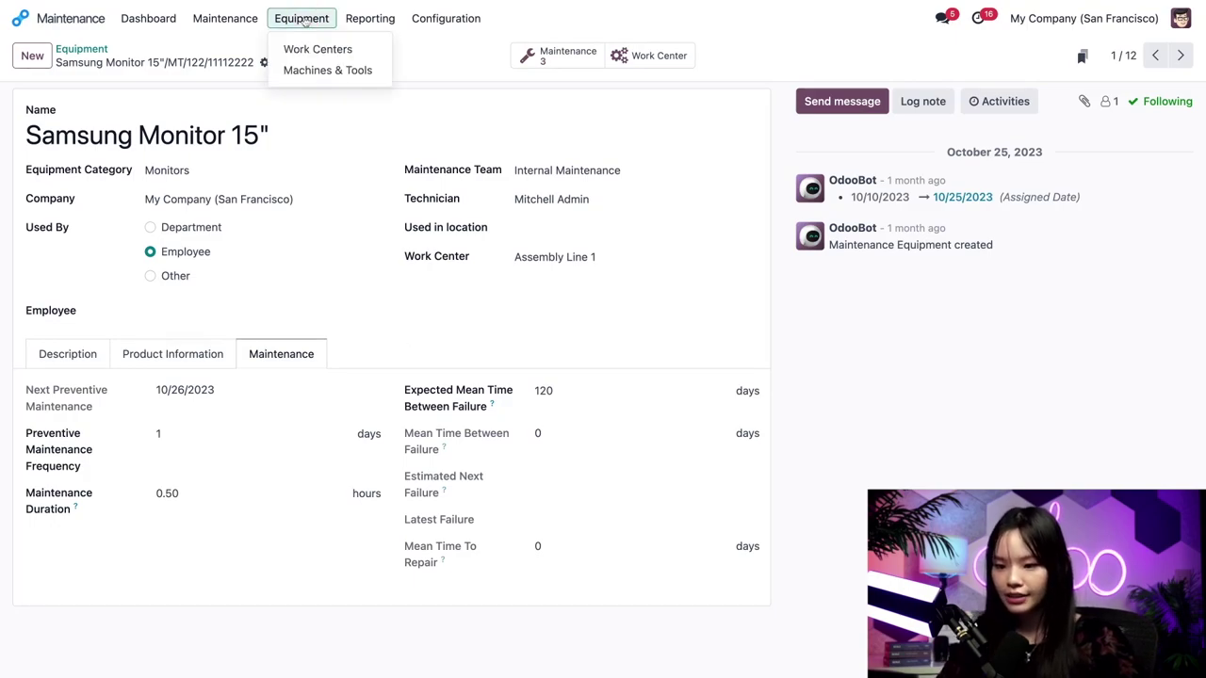
pyautogui.click(315, 48)
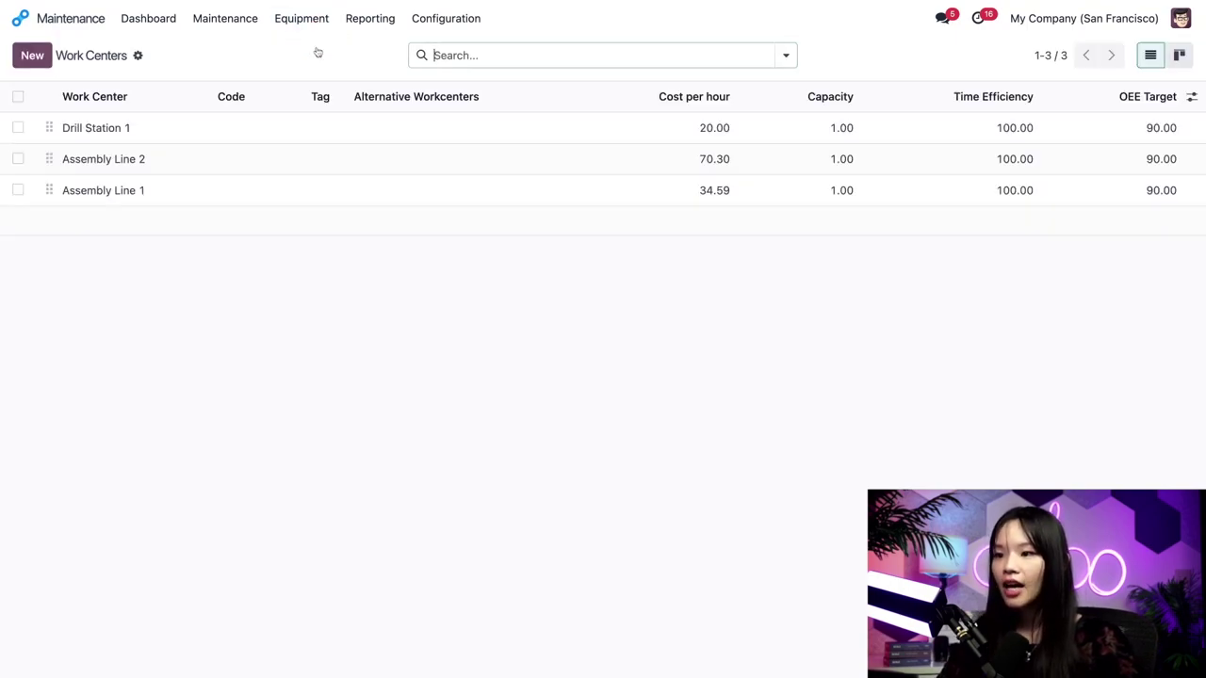
pyautogui.click(170, 194)
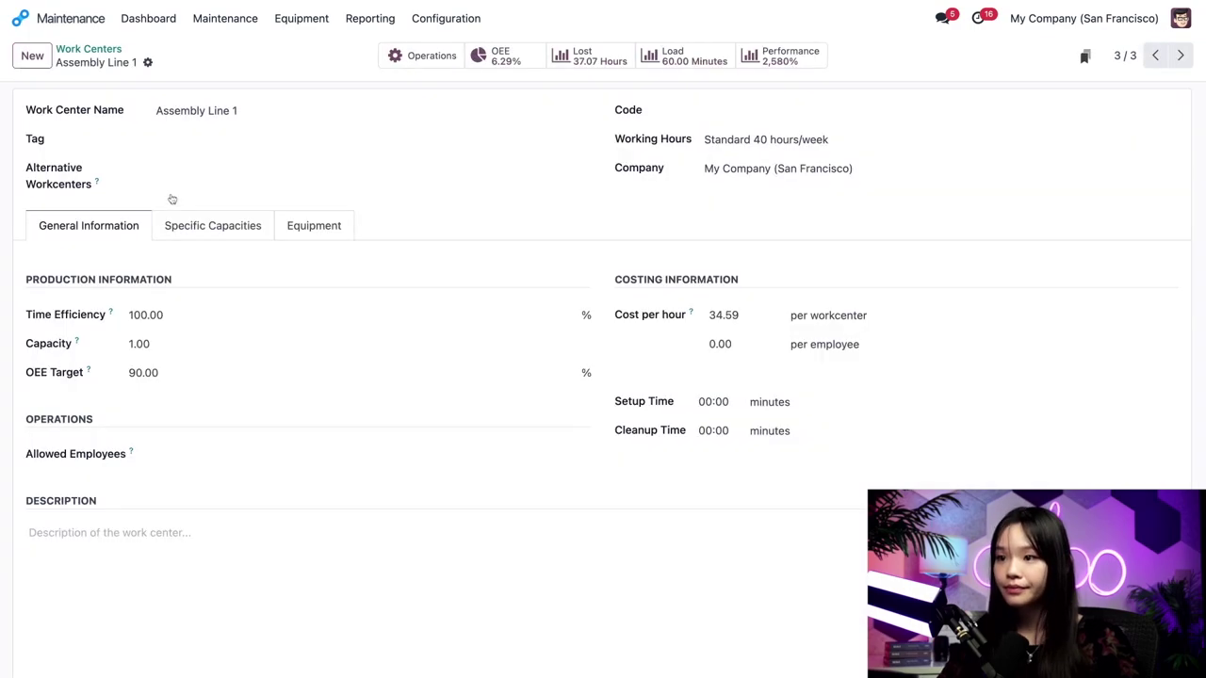
pyautogui.click(323, 226)
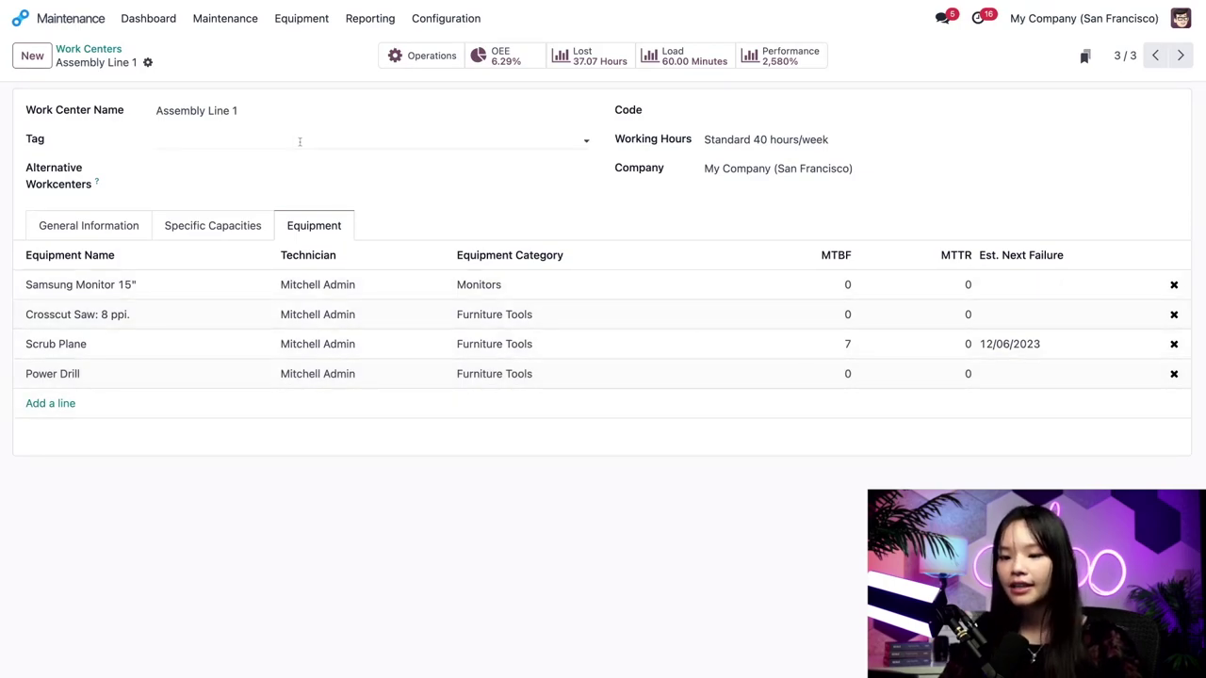
# - Start a new maintenance request for the Internal Maintenance team and title it "Printer Jam"
pyautogui.click(159, 29)
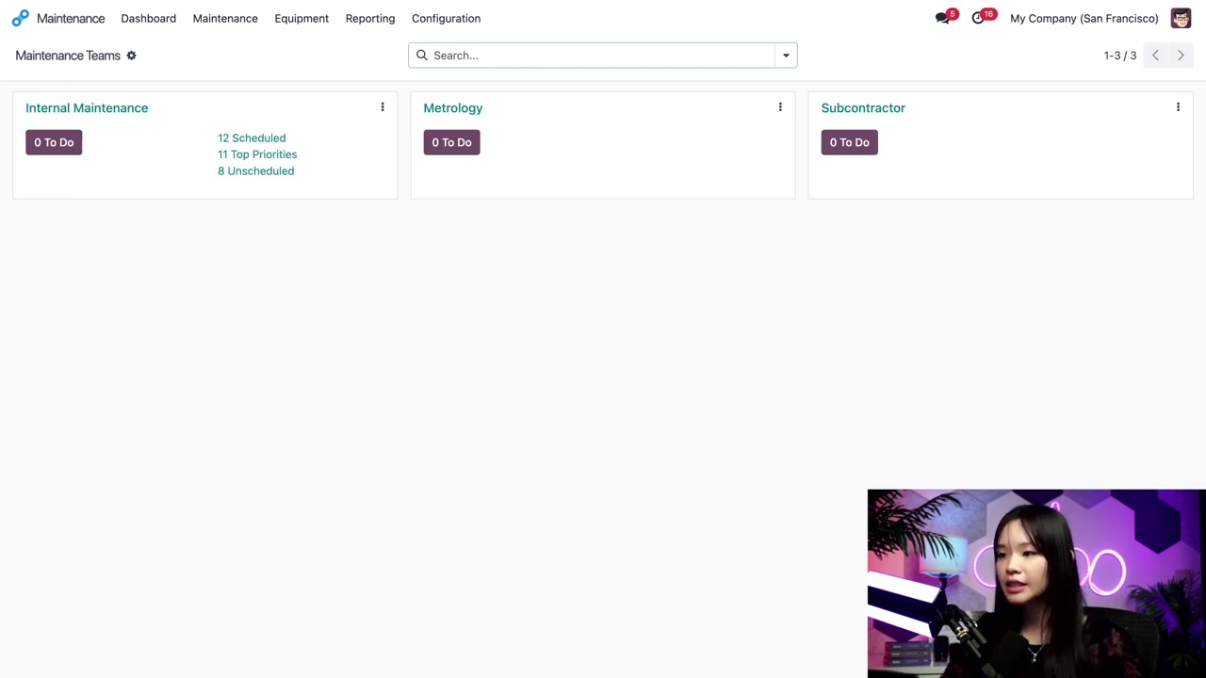
pyautogui.click(71, 146)
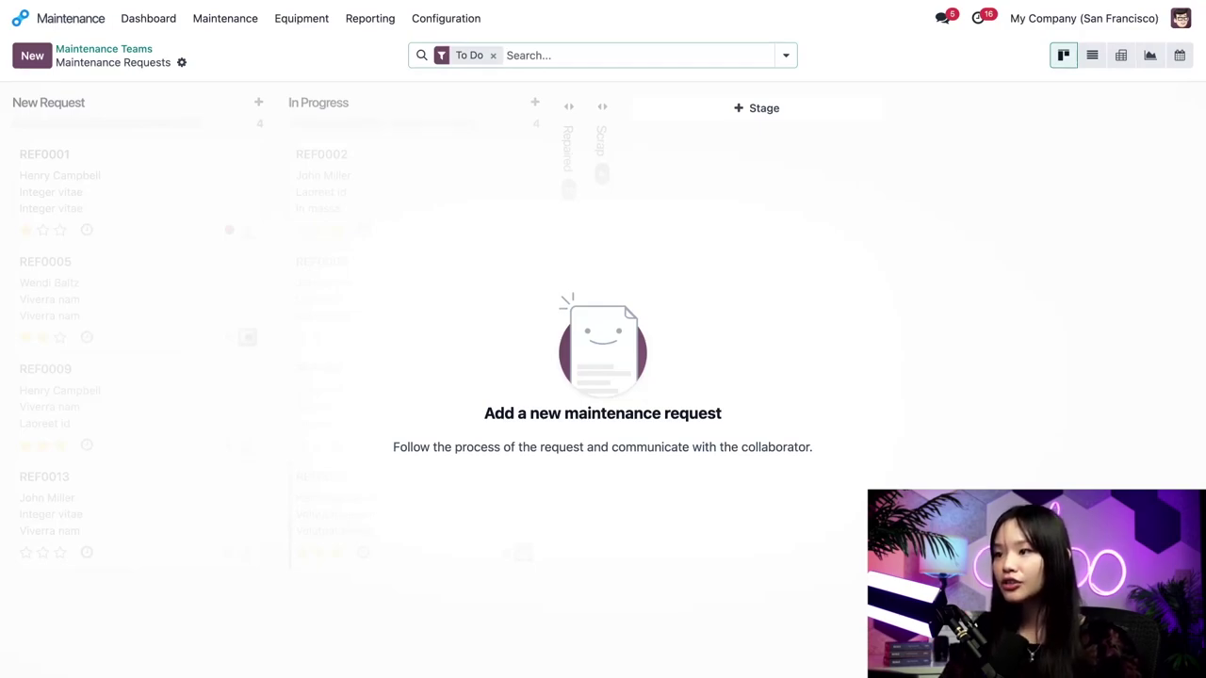
pyautogui.click(28, 56)
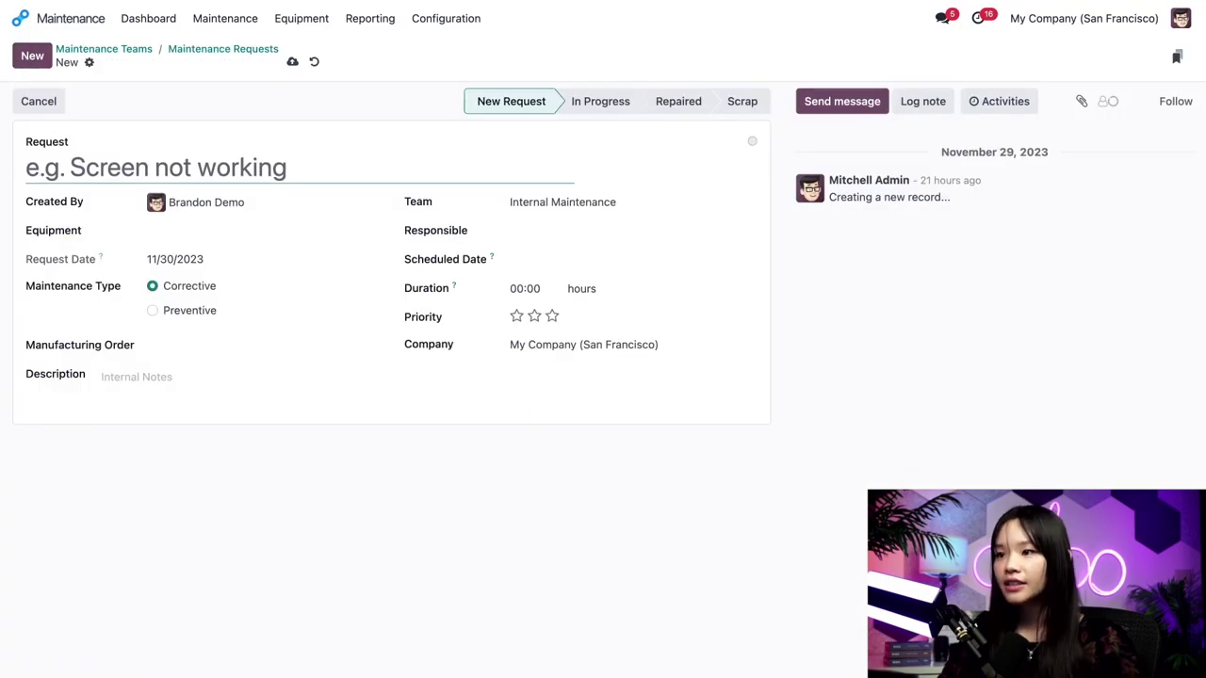
pyautogui.write('Printer Jam')
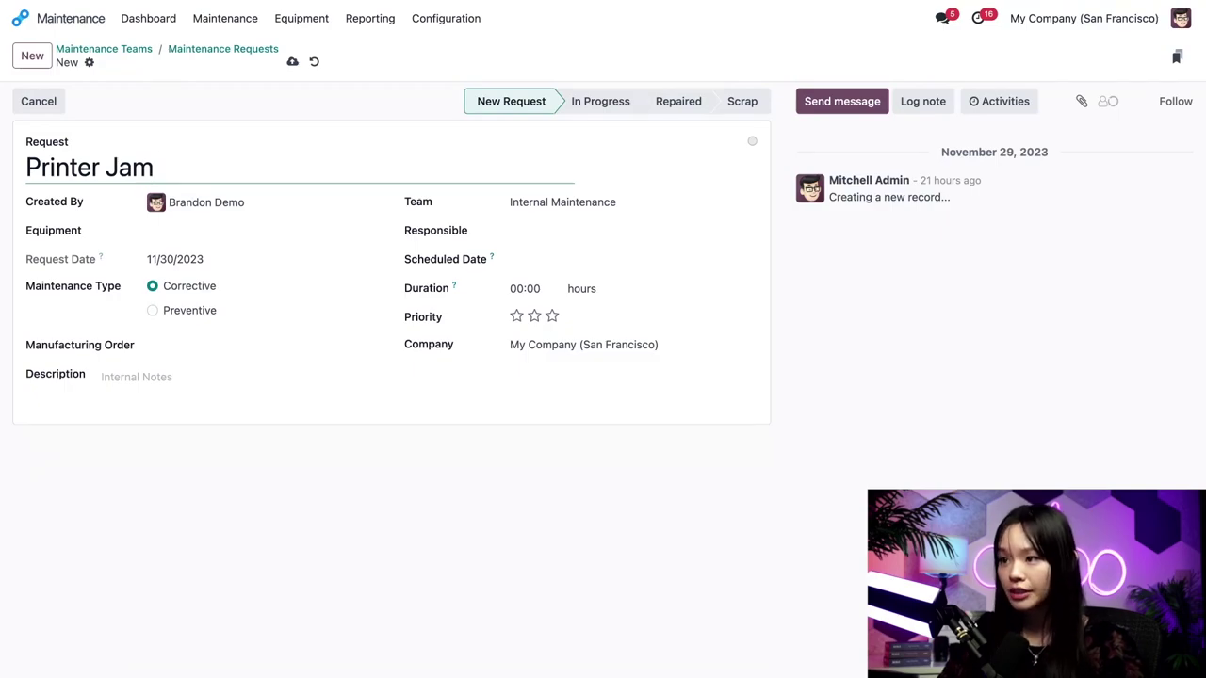
# - Assign the HP Inkjet printer as the equipment for the Printer Jam request
pyautogui.click(218, 226)
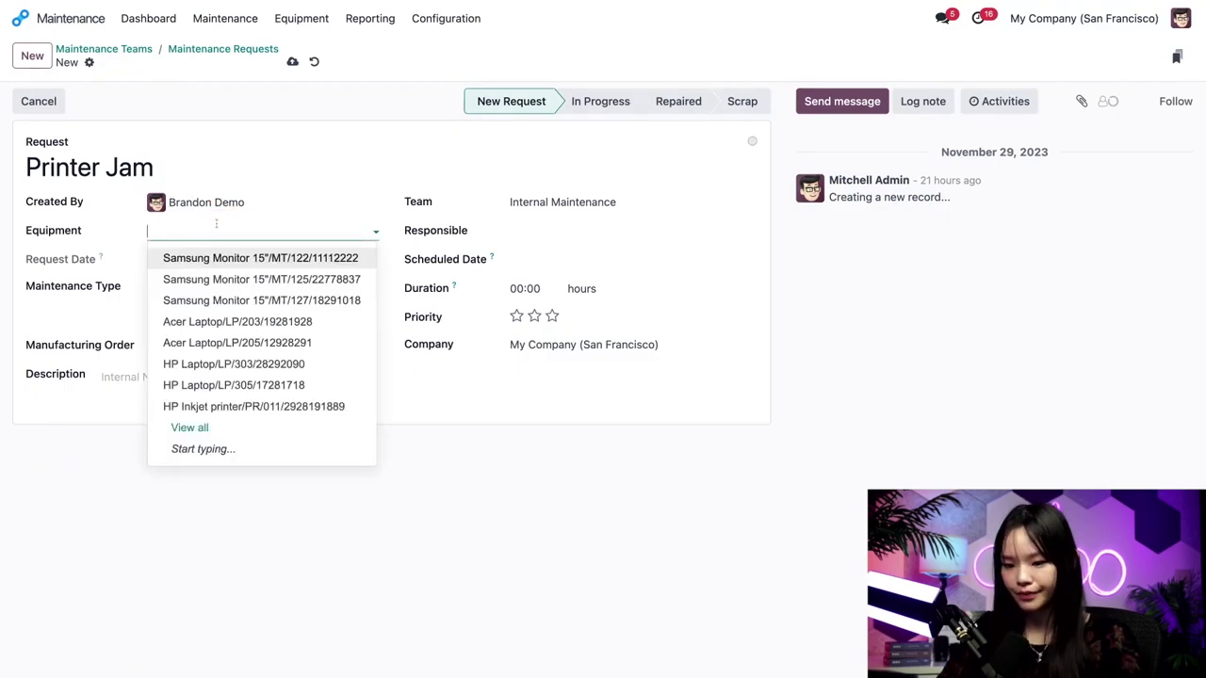
pyautogui.write('Hp ink')
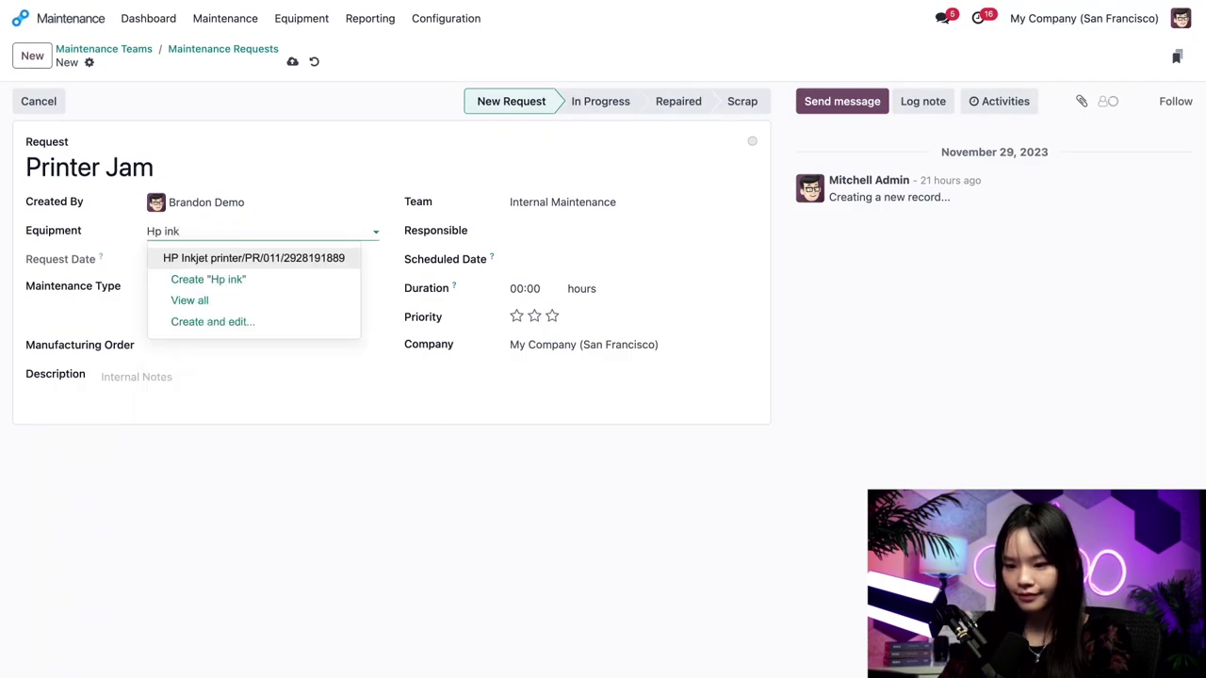
pyautogui.write('j')
pyautogui.click(227, 258)
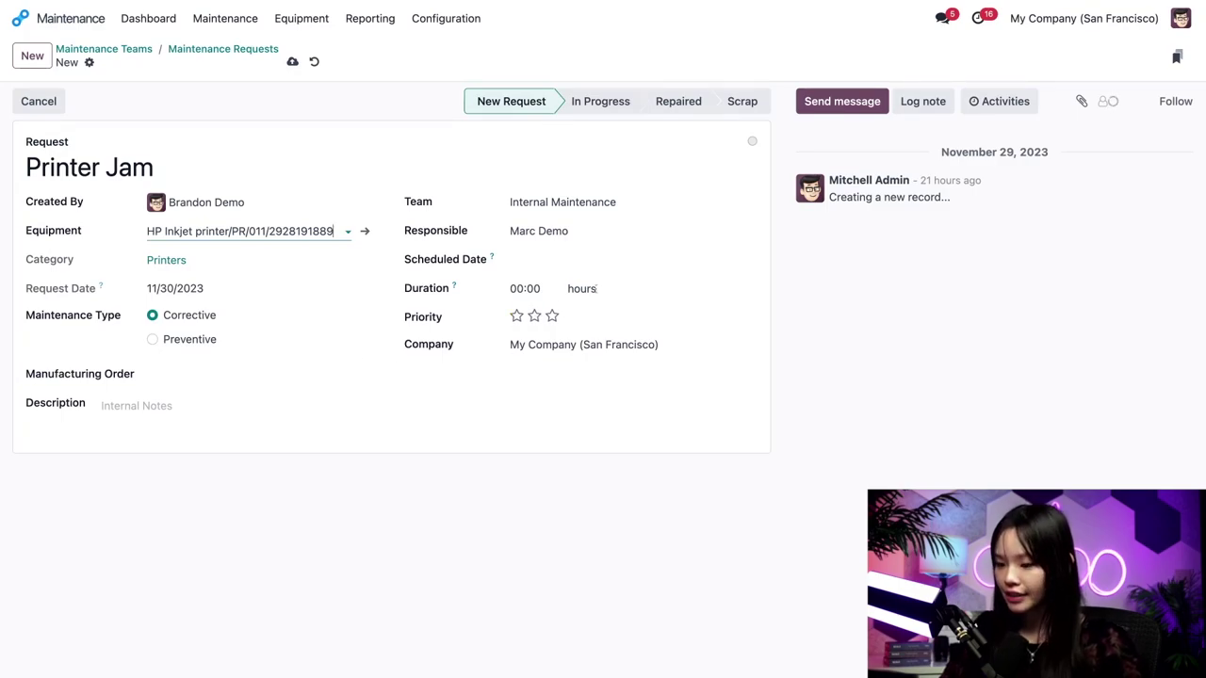
# - Schedule the Printer Jam request for 11/30/2023 at 11:00 with a duration of 1 hour
pyautogui.click(622, 267)
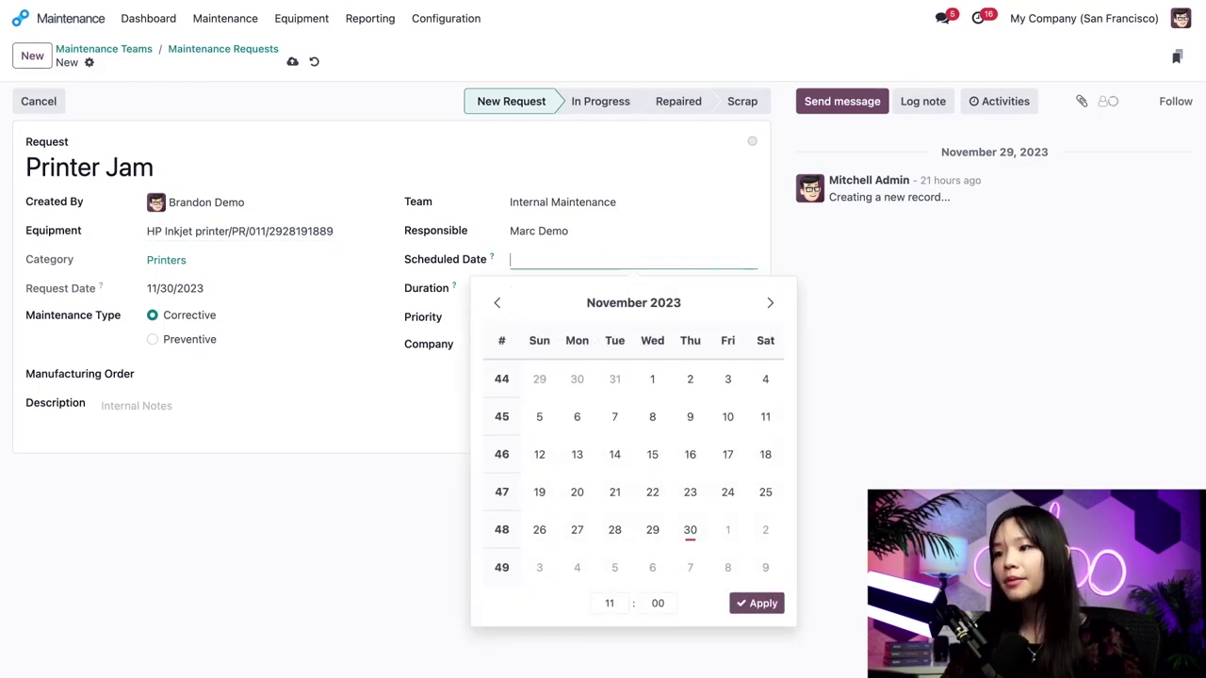
pyautogui.click(691, 530)
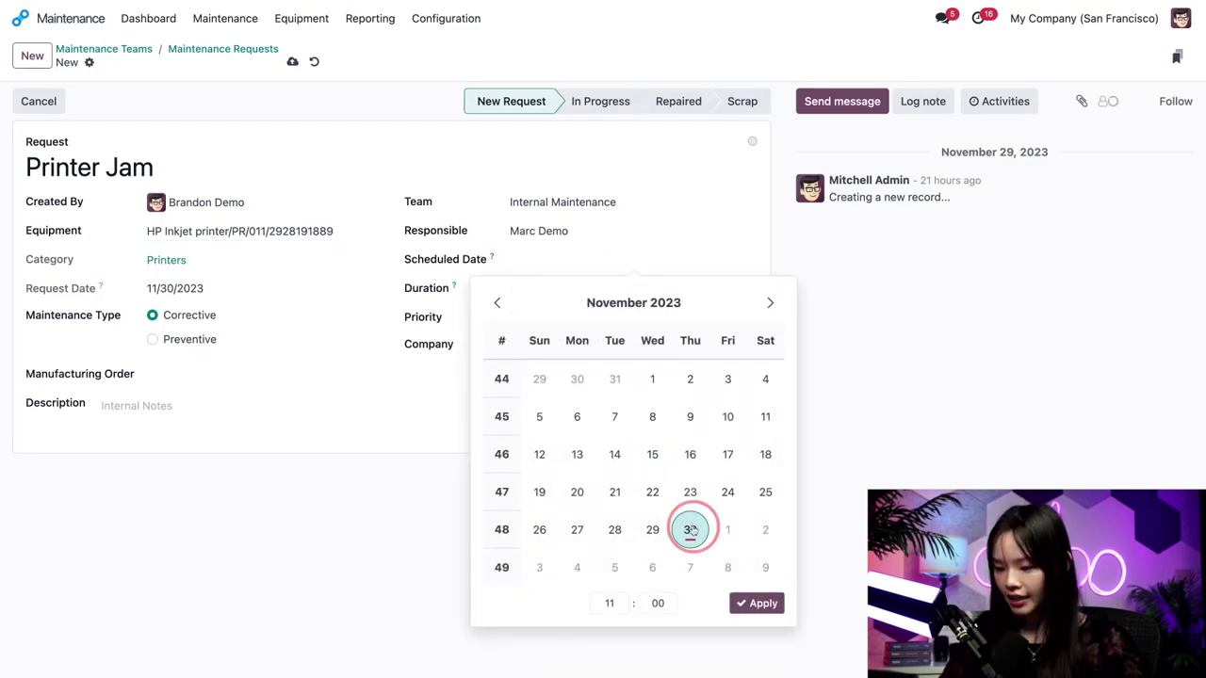
pyautogui.click(759, 605)
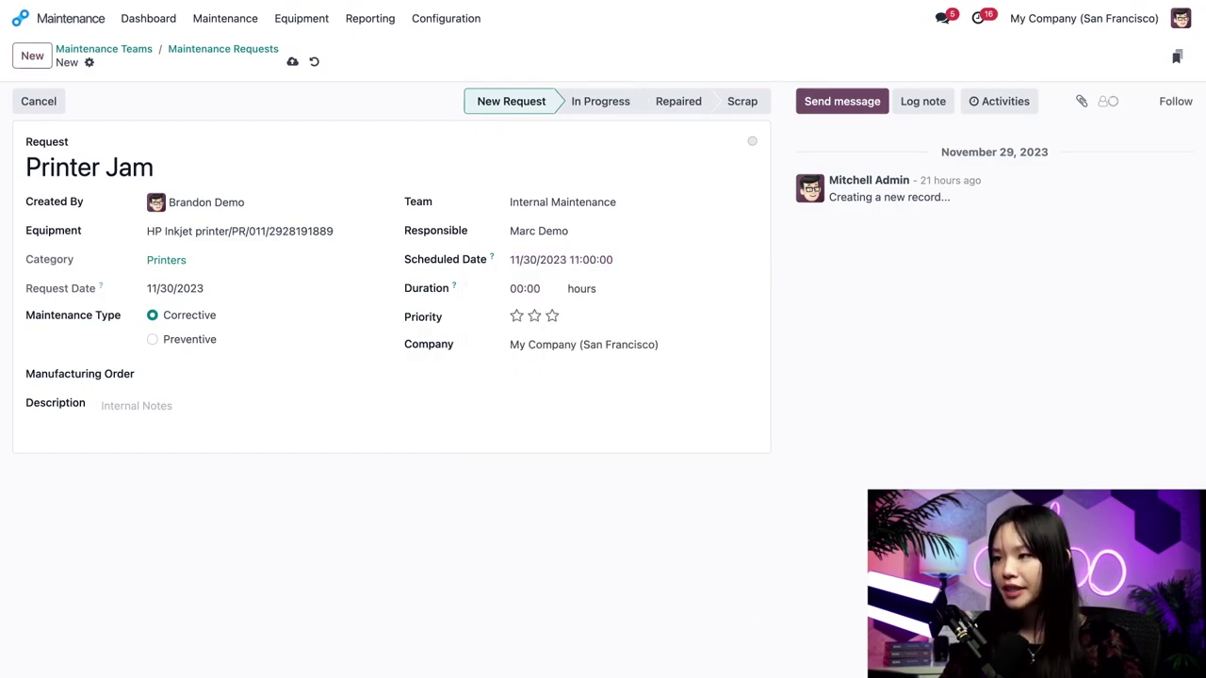
pyautogui.click(524, 288)
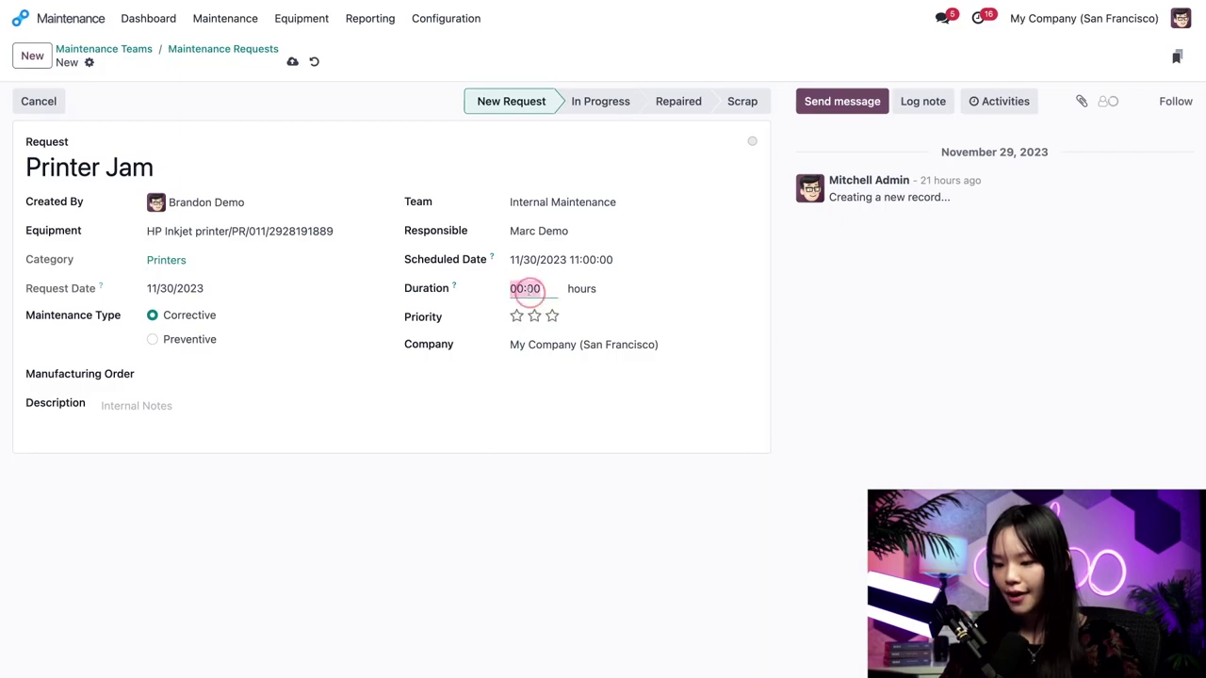
pyautogui.write('1')
pyautogui.click(798, 369)
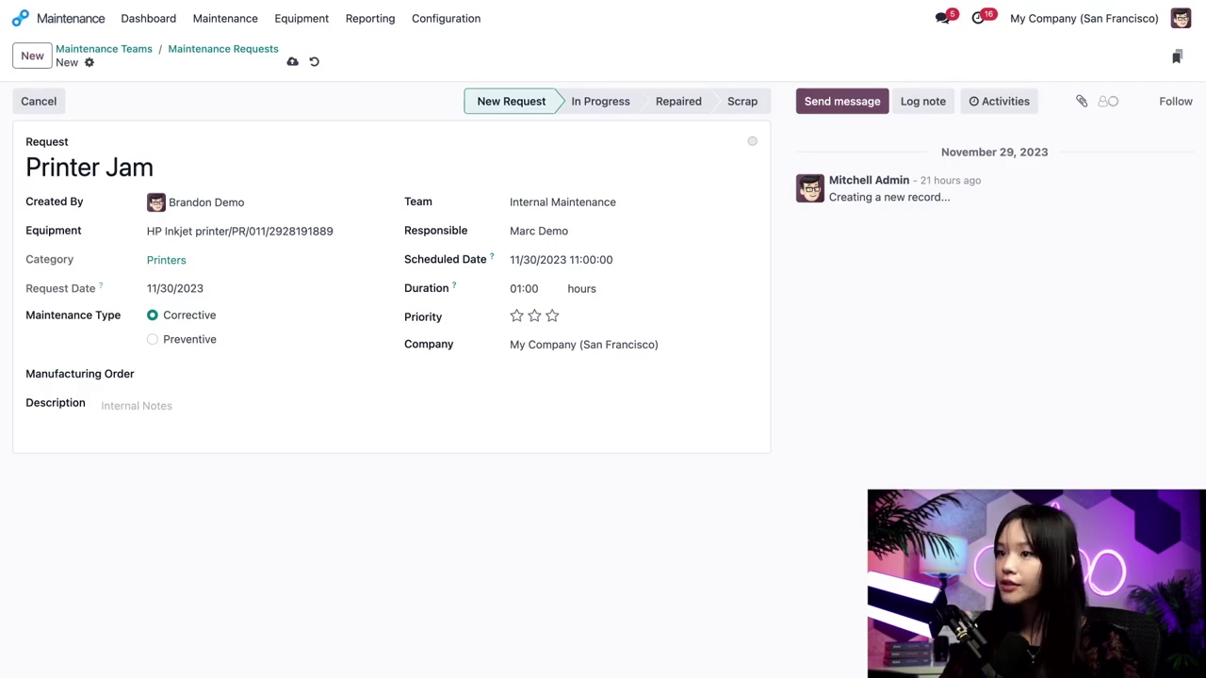
# - Give the Printer Jam request the High three-star priority and return to the team's maintenance requests board
pyautogui.click(553, 316)
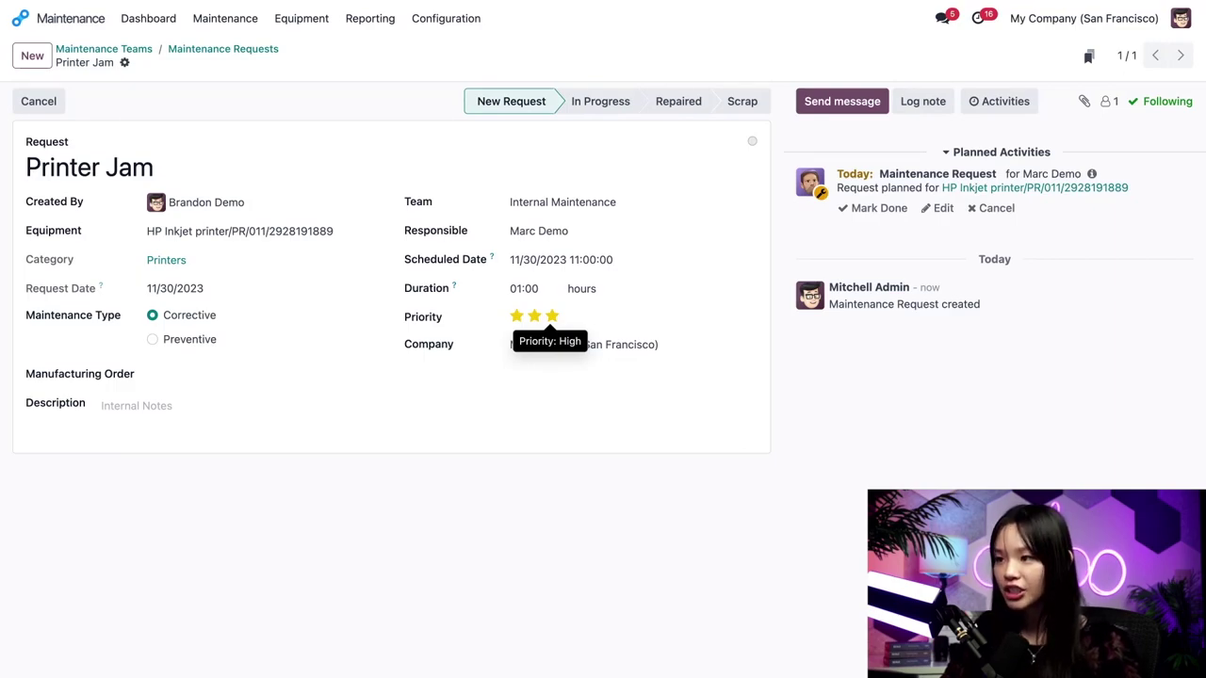
pyautogui.click(247, 414)
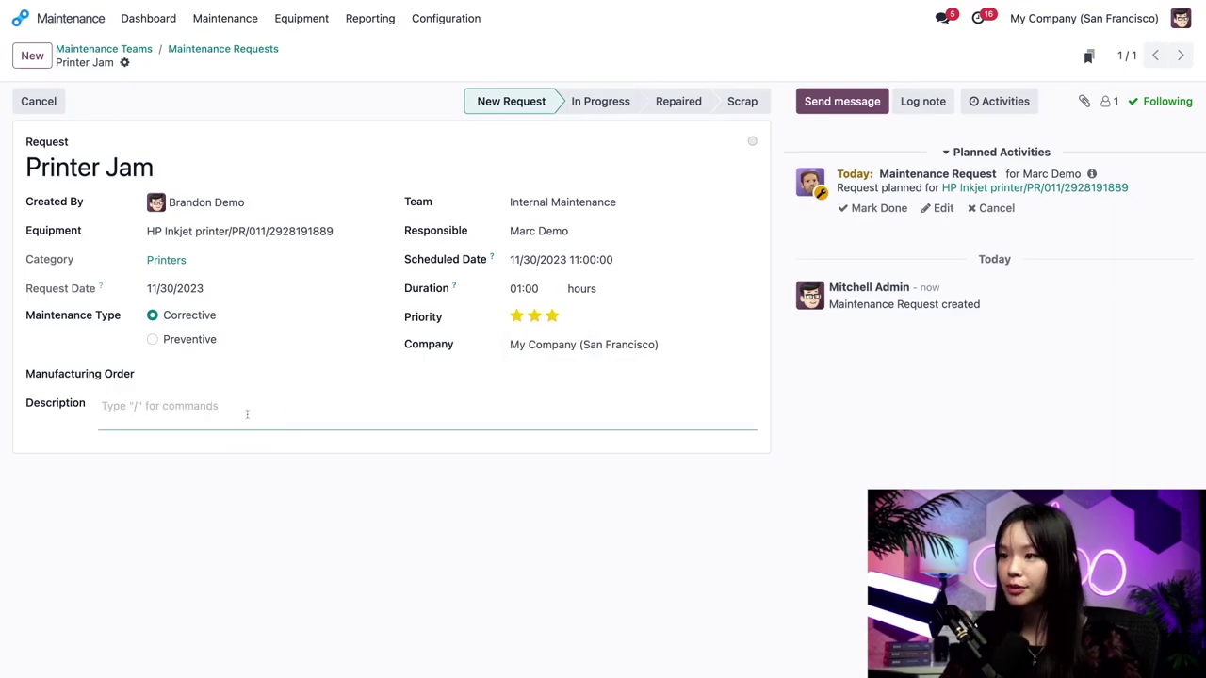
pyautogui.click(217, 50)
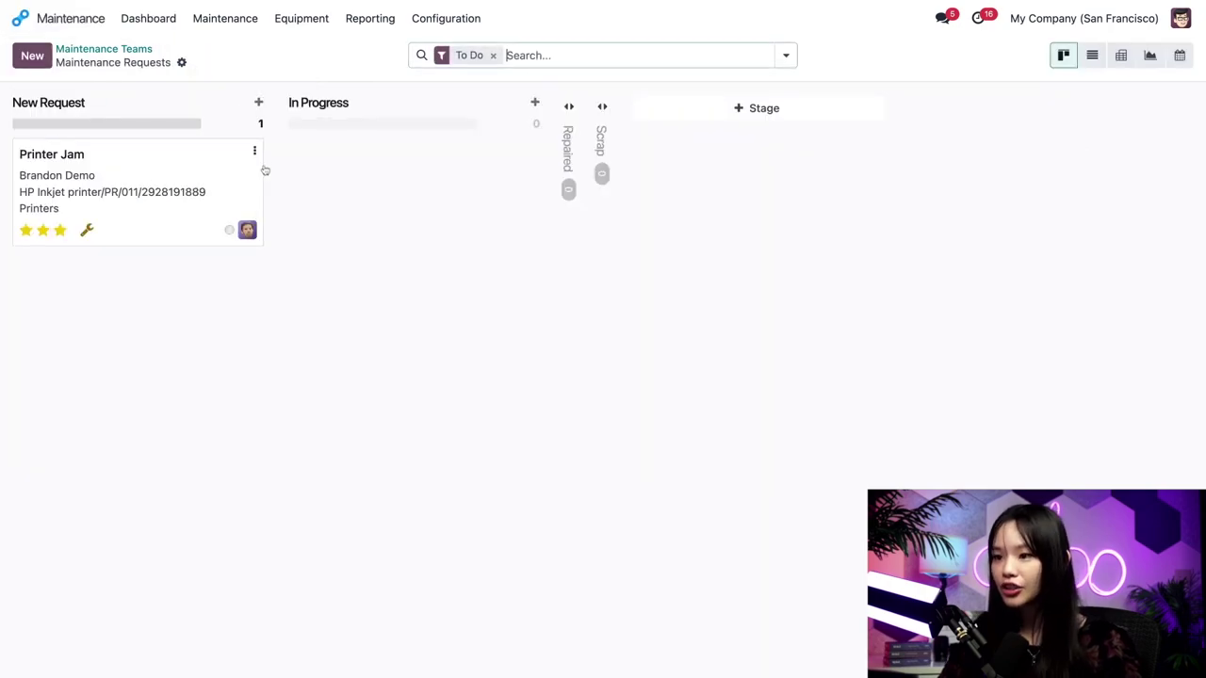
# - Switch to the Manufacturing app and open the list of manufacturing orders
pyautogui.hotkey('alt', 'h')
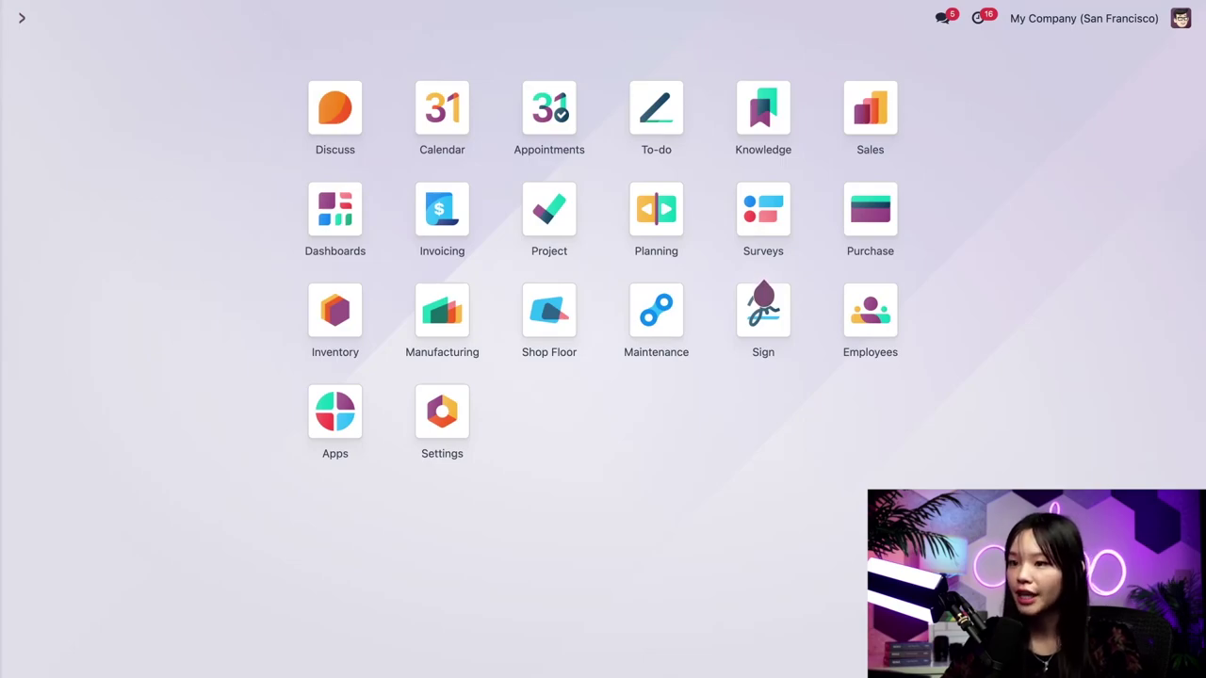
pyautogui.click(456, 346)
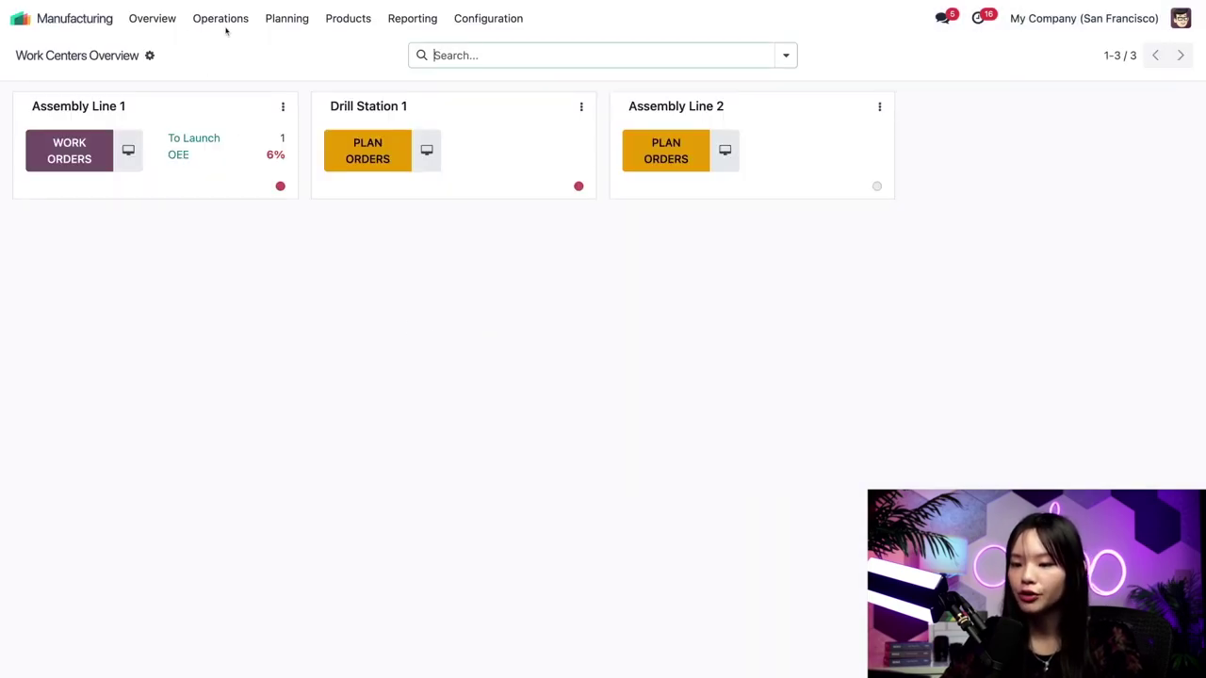
pyautogui.click(226, 23)
pyautogui.click(242, 50)
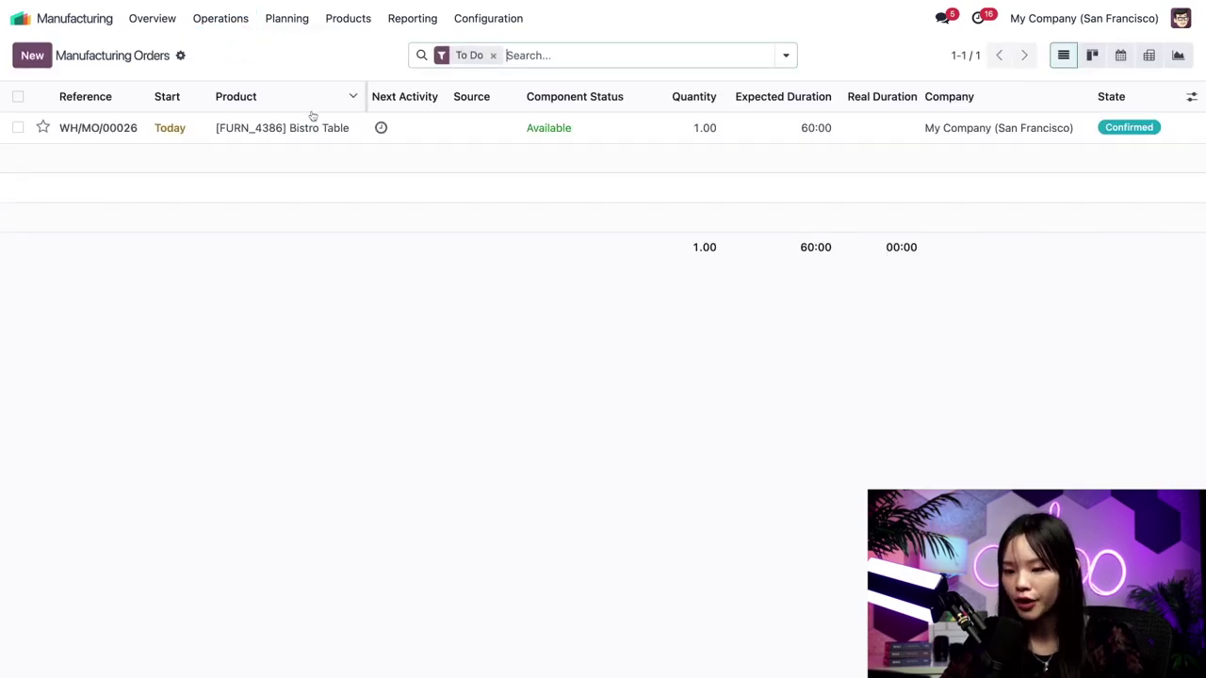
# - Open the Bistro Table manufacturing order's Assembly work order in Shop Floor and start its timer
pyautogui.click(272, 132)
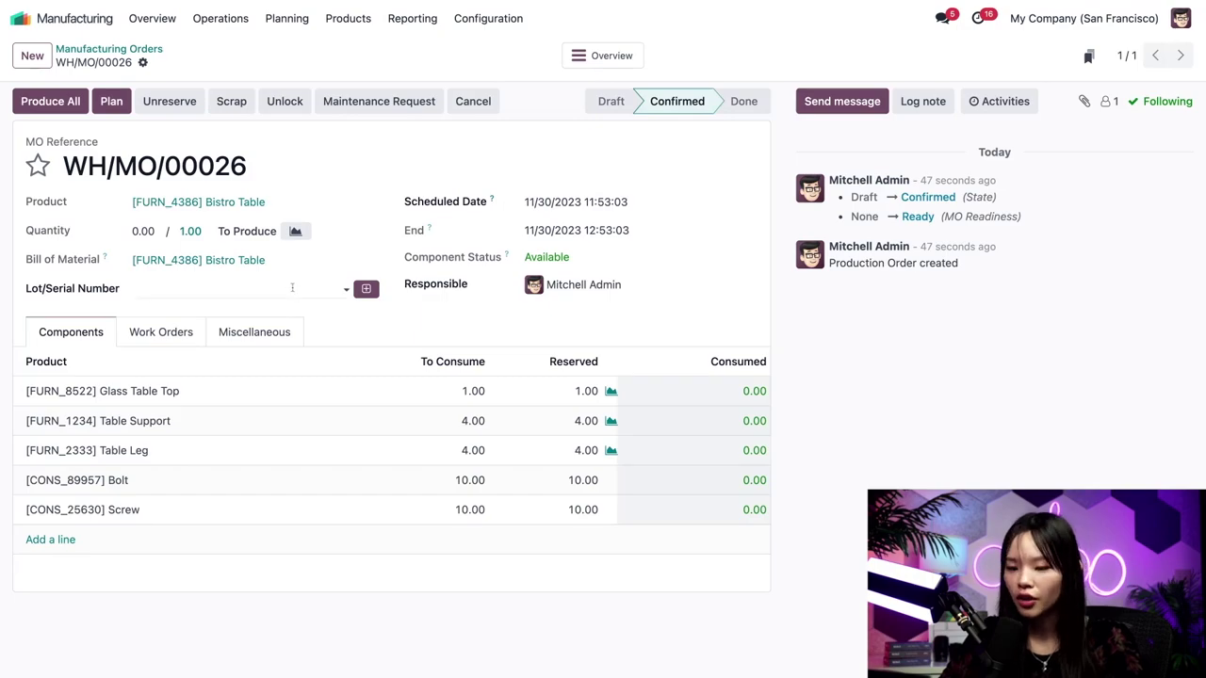
pyautogui.click(171, 339)
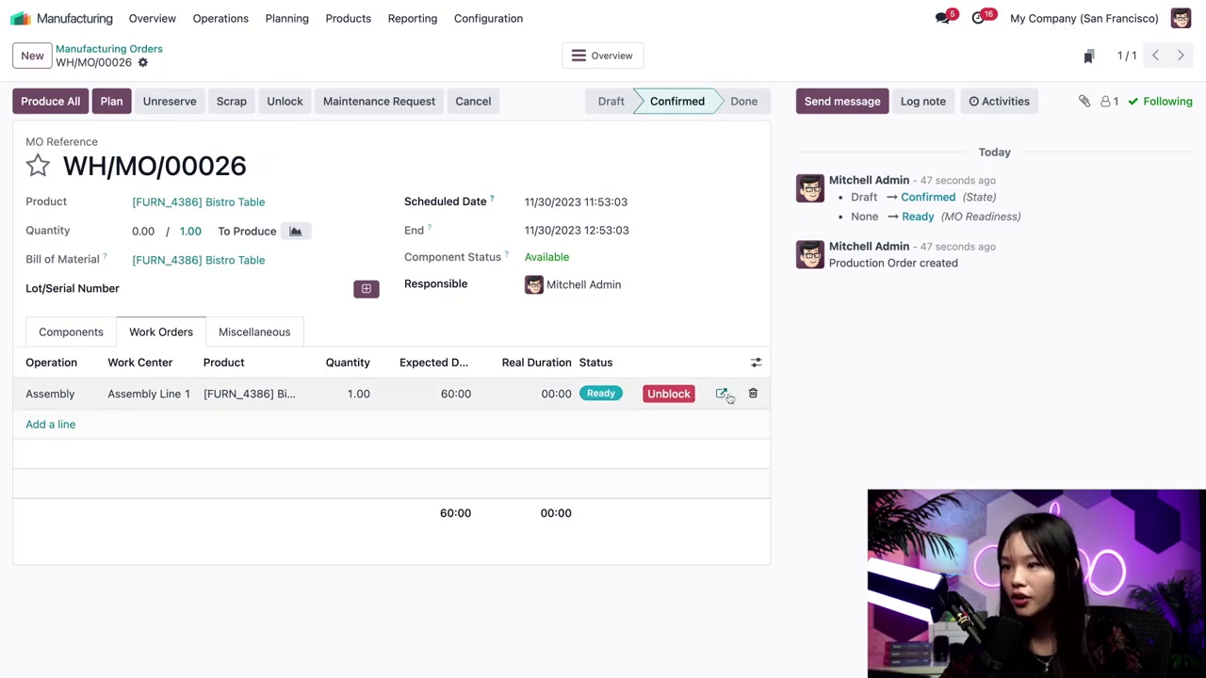
pyautogui.click(722, 396)
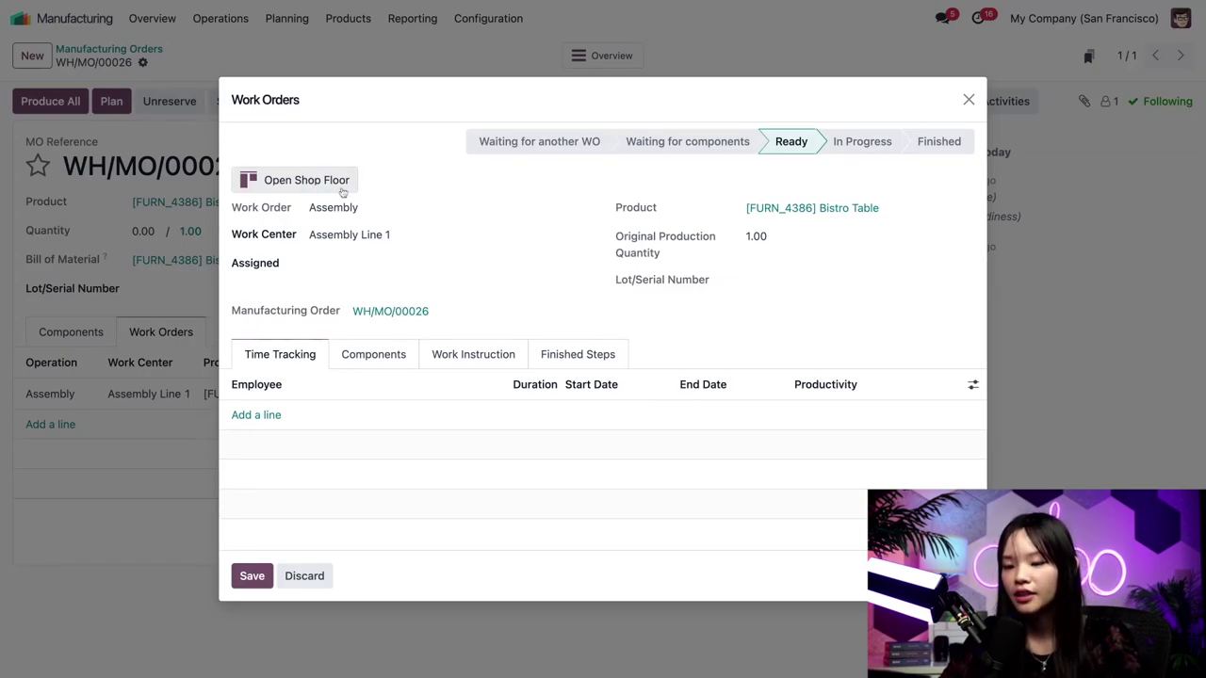
pyautogui.click(344, 190)
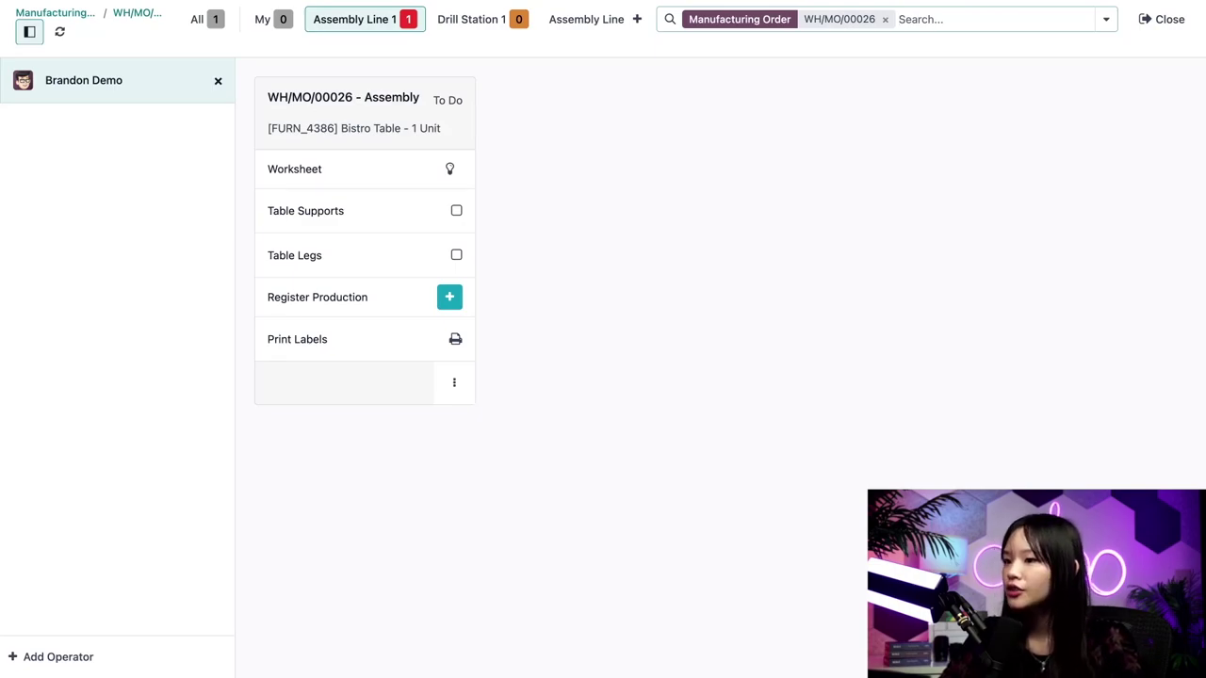
pyautogui.click(376, 132)
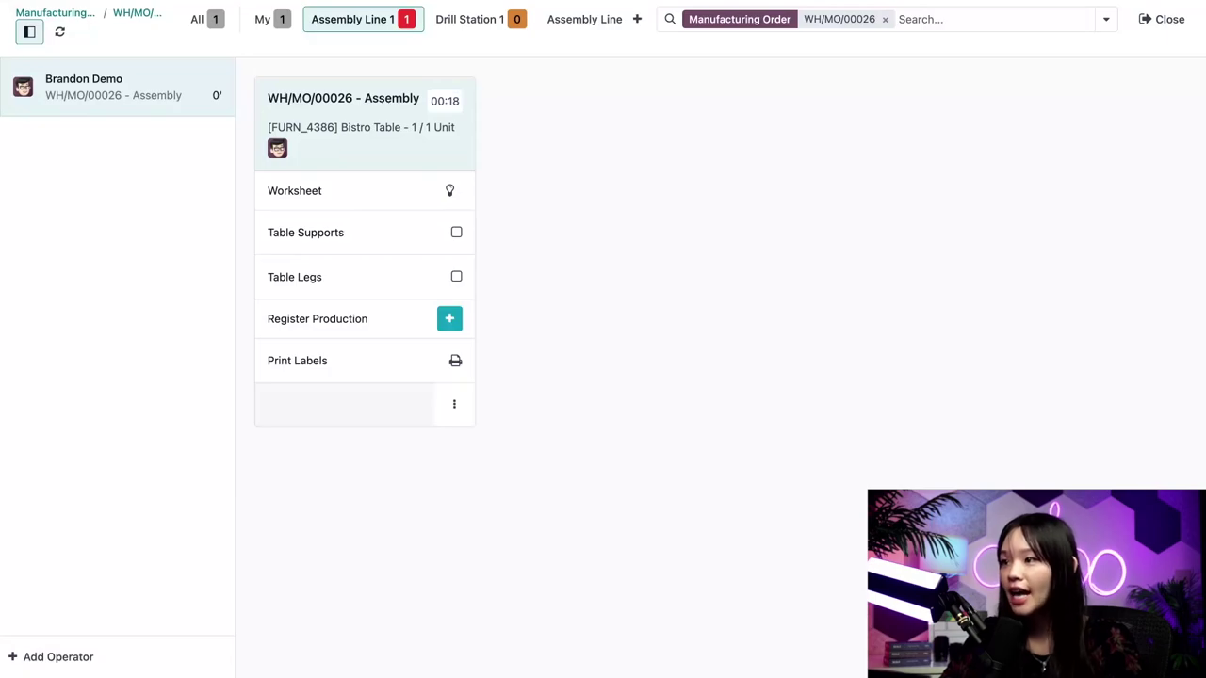
# - Review the Table Supports assembly instructions and mark that step of the work order as done
pyautogui.click(367, 235)
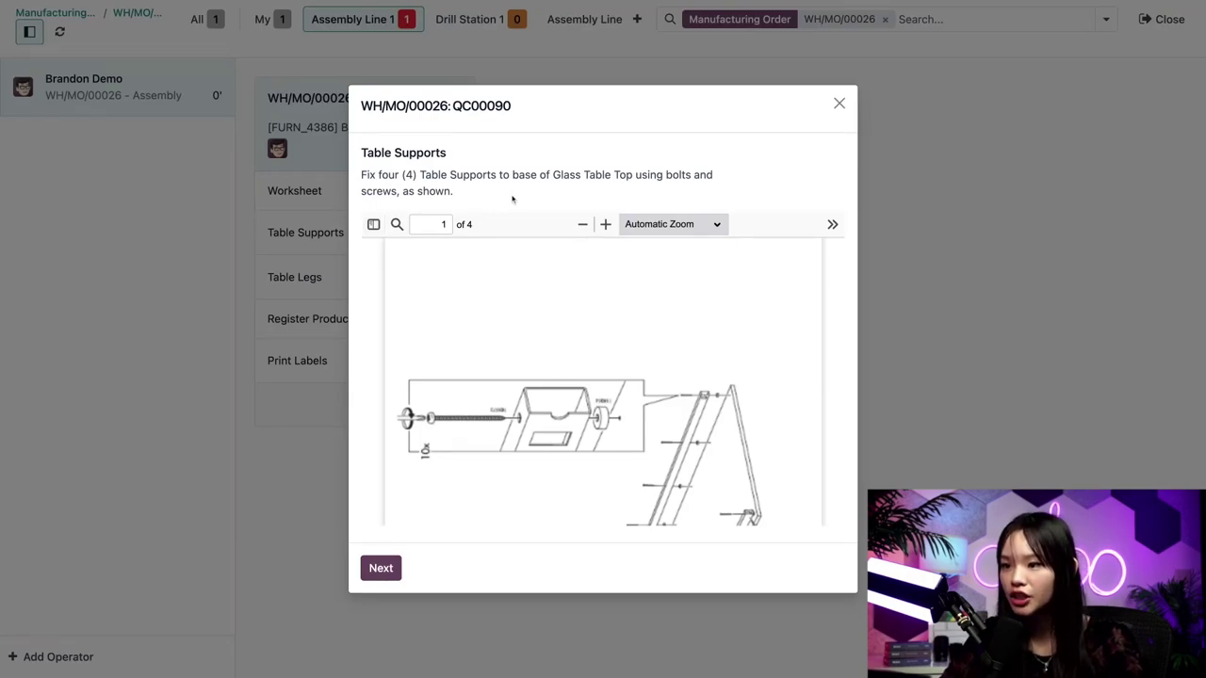
pyautogui.scroll(-10, 528, 353)
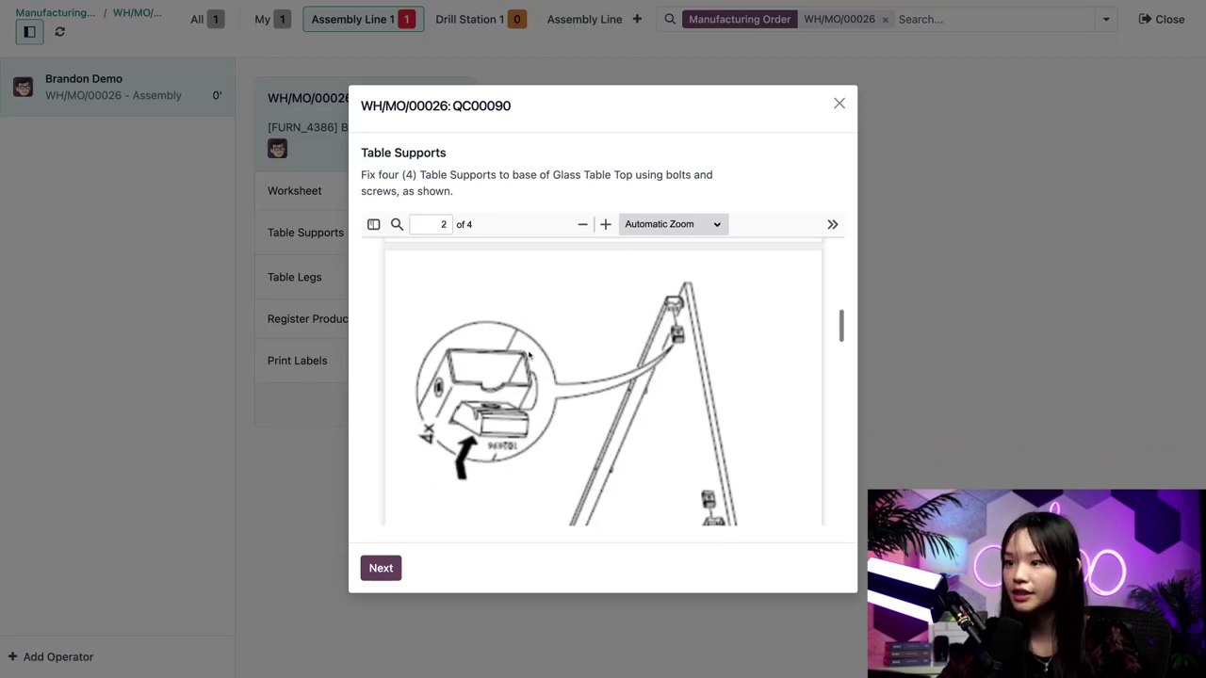
pyautogui.scroll(-3, 529, 354)
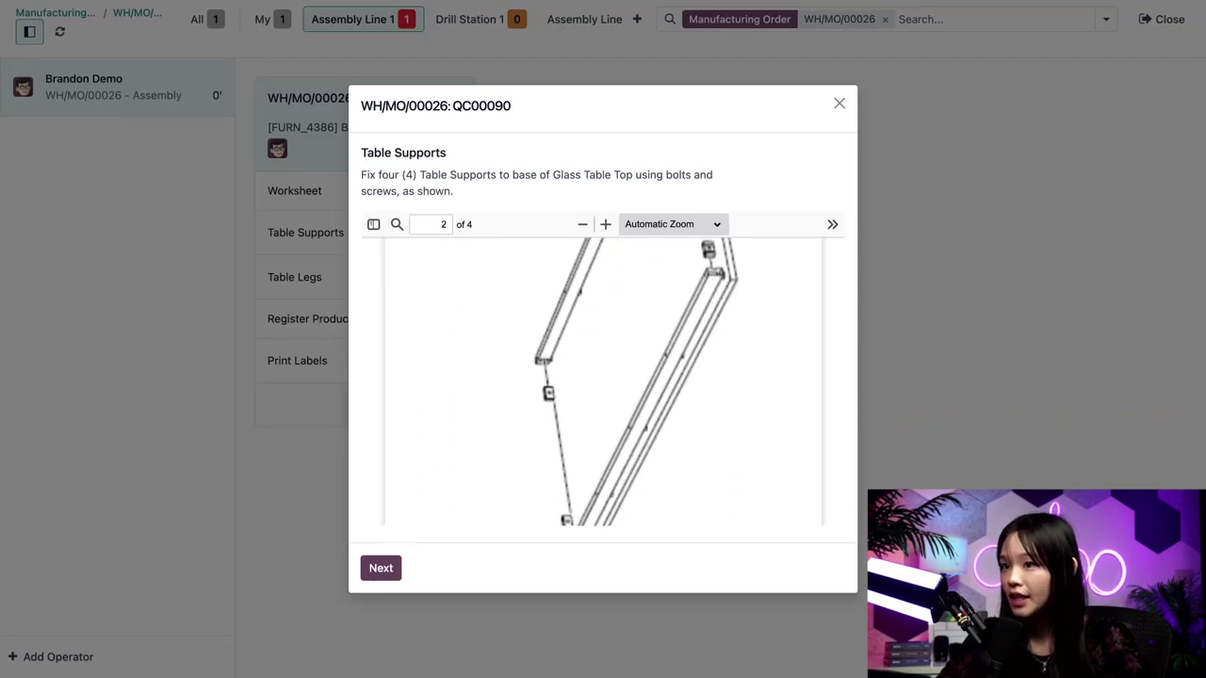
pyautogui.click(838, 104)
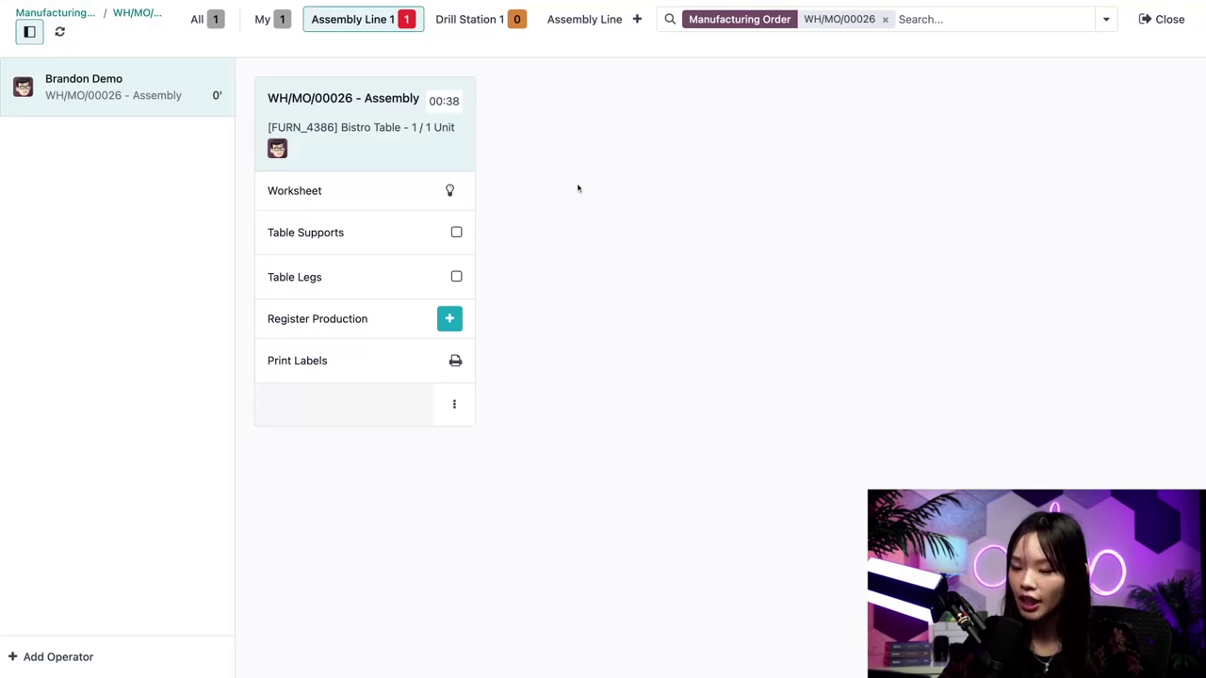
pyautogui.click(455, 233)
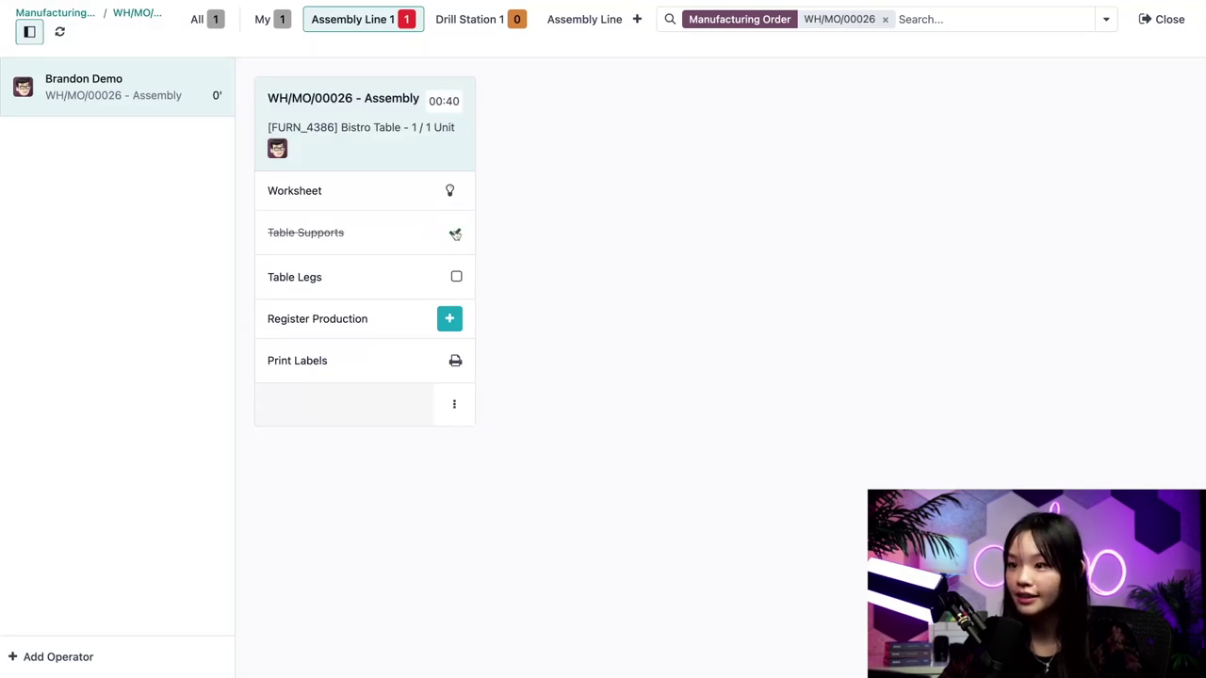
# - Read through the Table Legs assembly instructions and complete that step of the work order
pyautogui.click(391, 288)
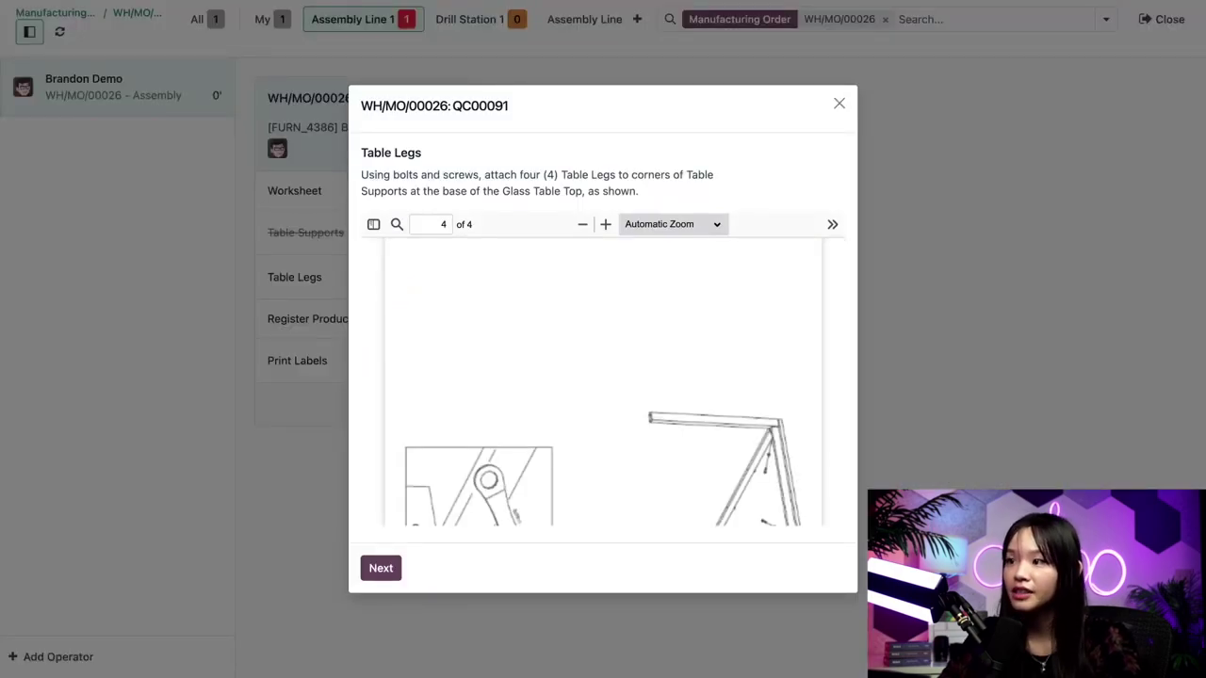
pyautogui.scroll(-4, 569, 348)
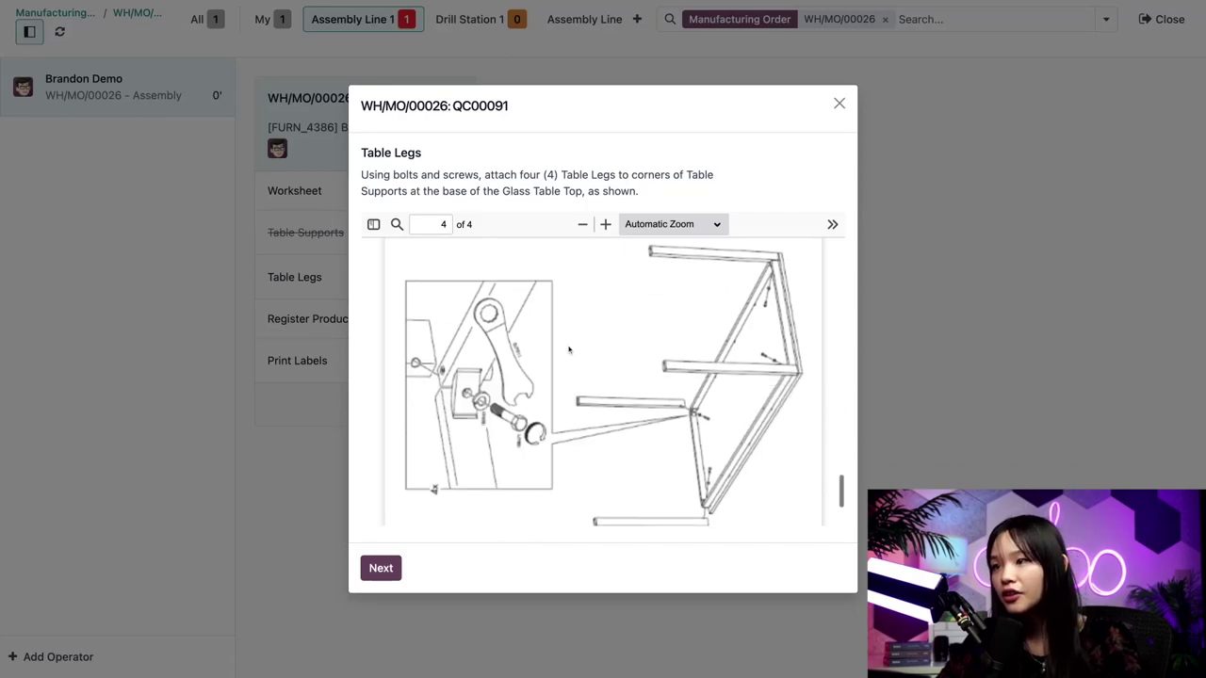
pyautogui.scroll(-2, 603, 382)
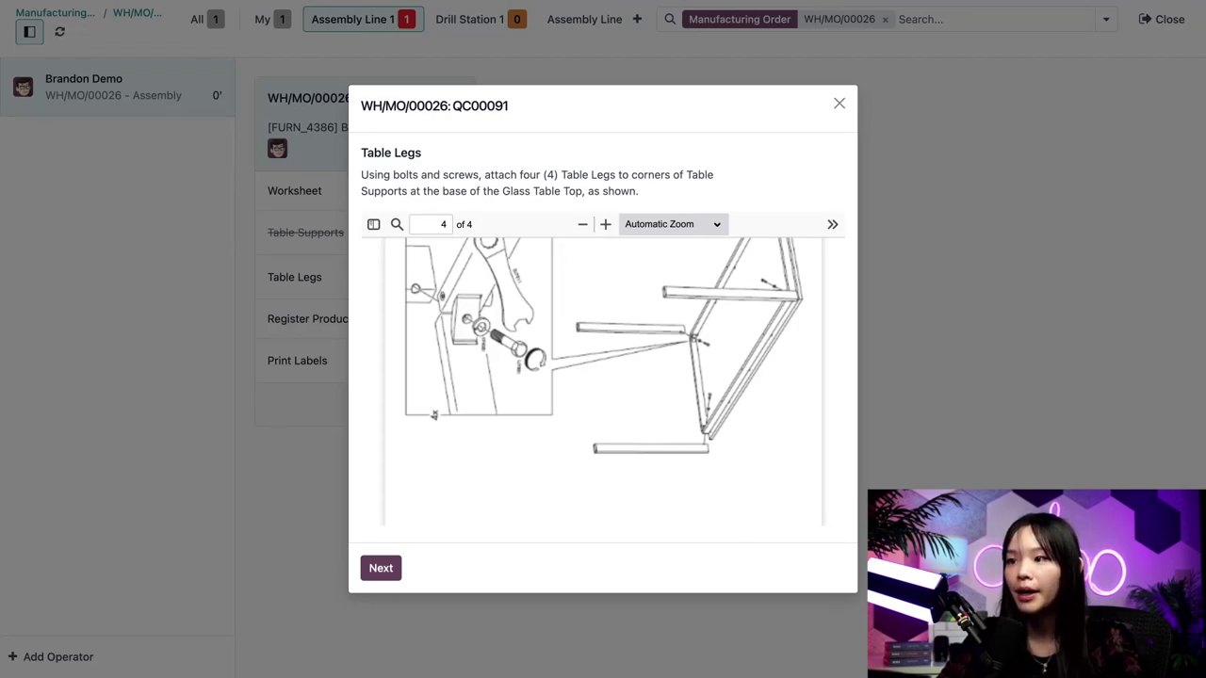
pyautogui.click(383, 569)
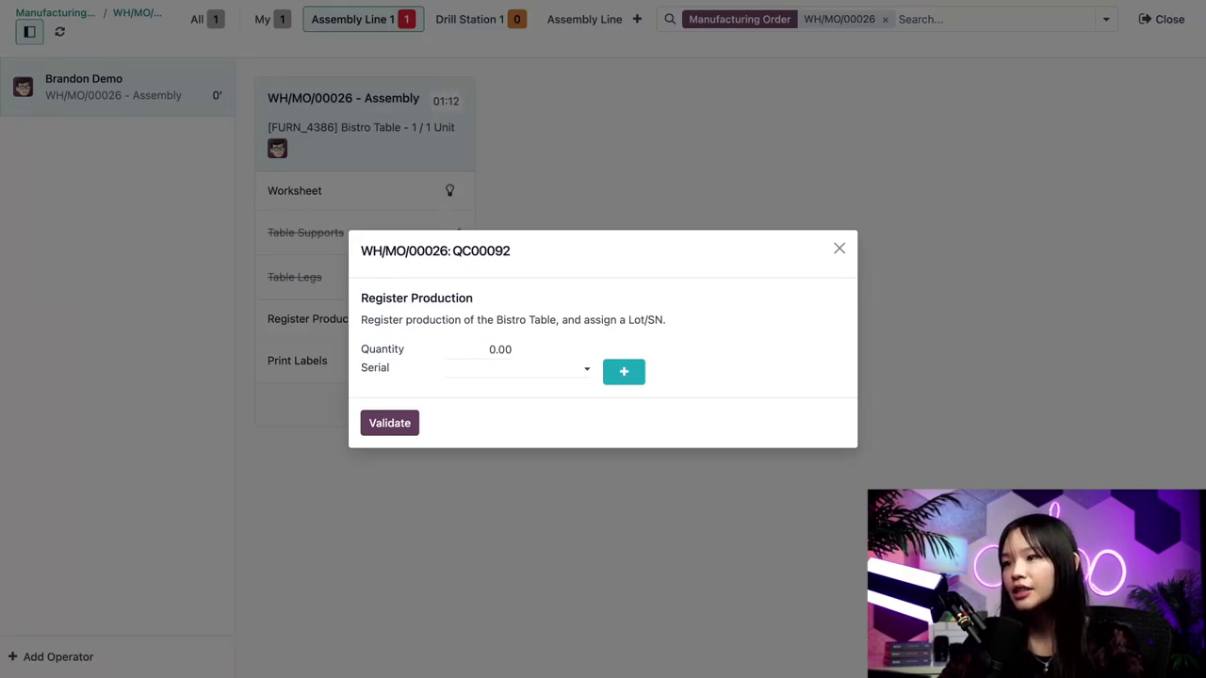
# - Register production of 1 Bistro Table with a newly generated serial number, and dismiss the label printing step without printing
pyautogui.click(500, 349)
pyautogui.write('1')
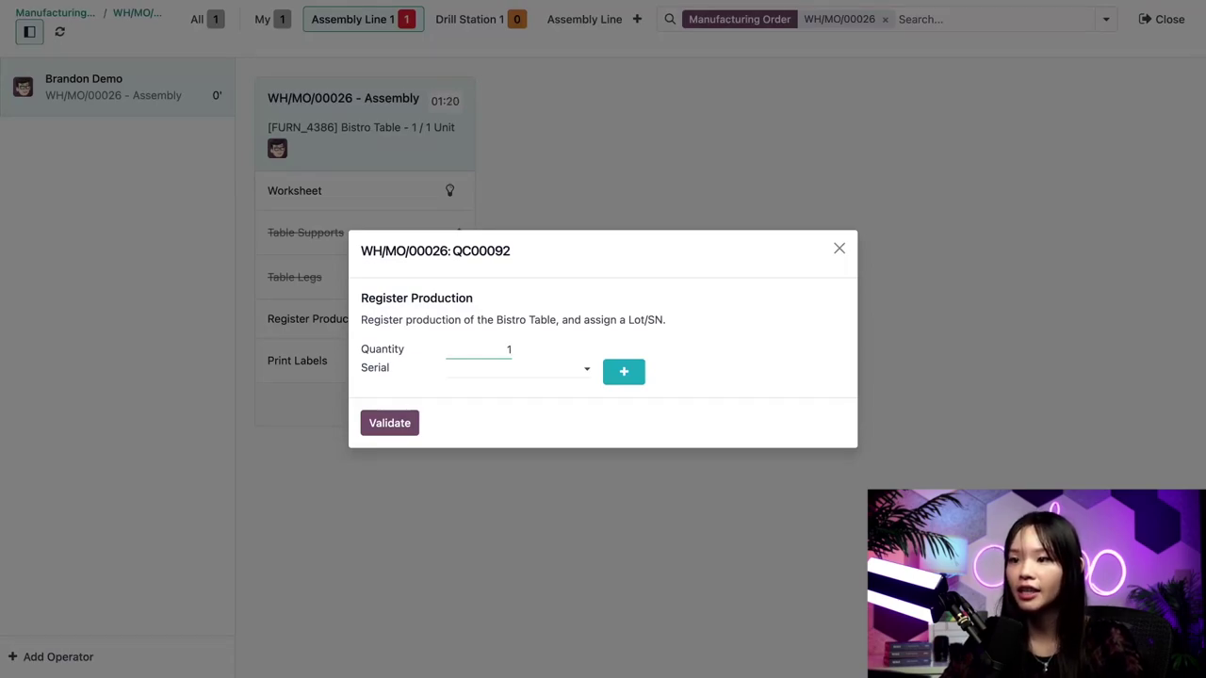
pyautogui.click(631, 379)
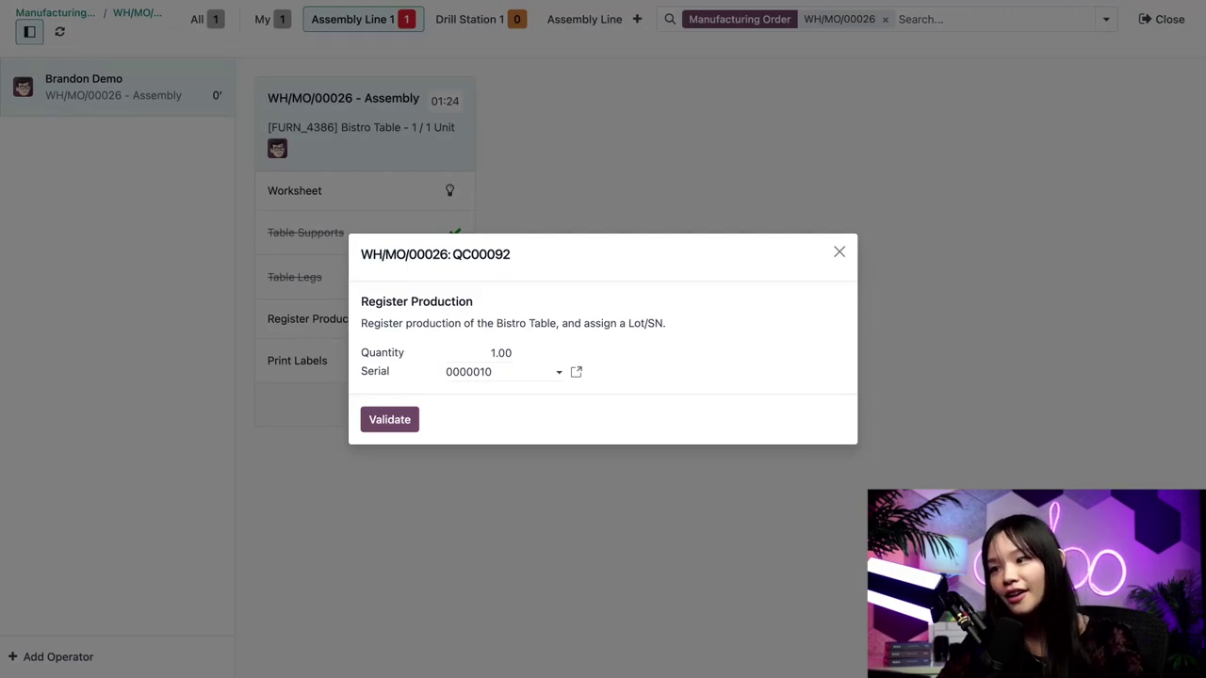
pyautogui.click(388, 423)
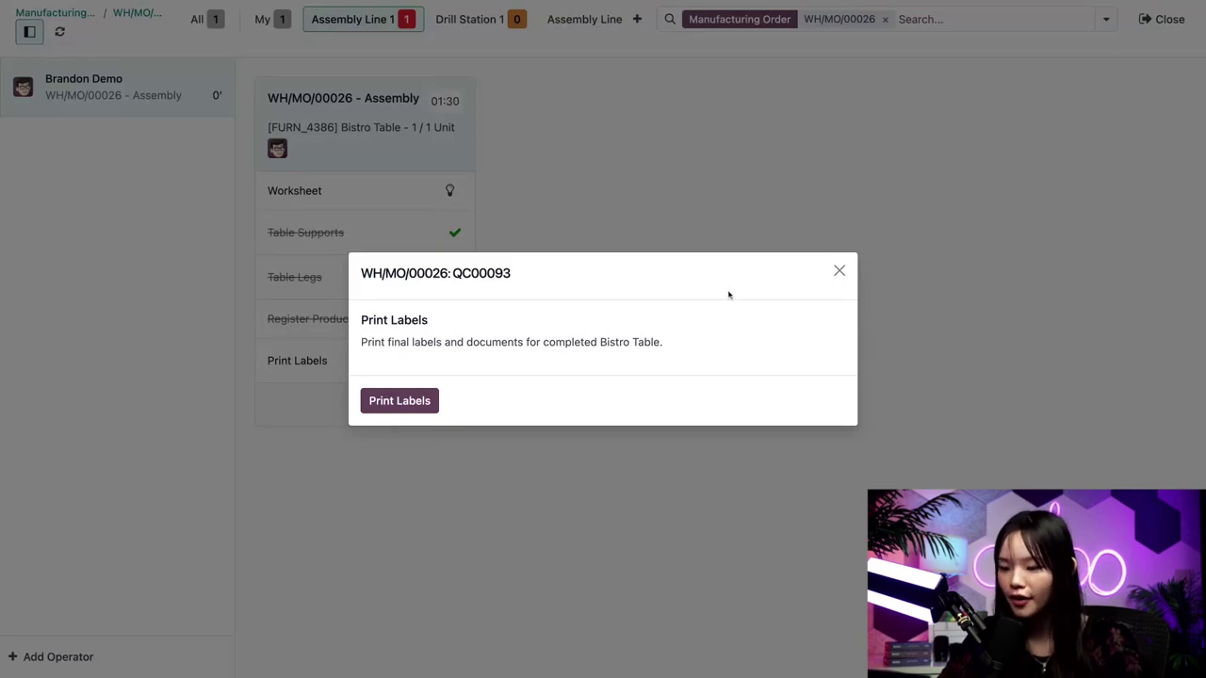
pyautogui.click(838, 271)
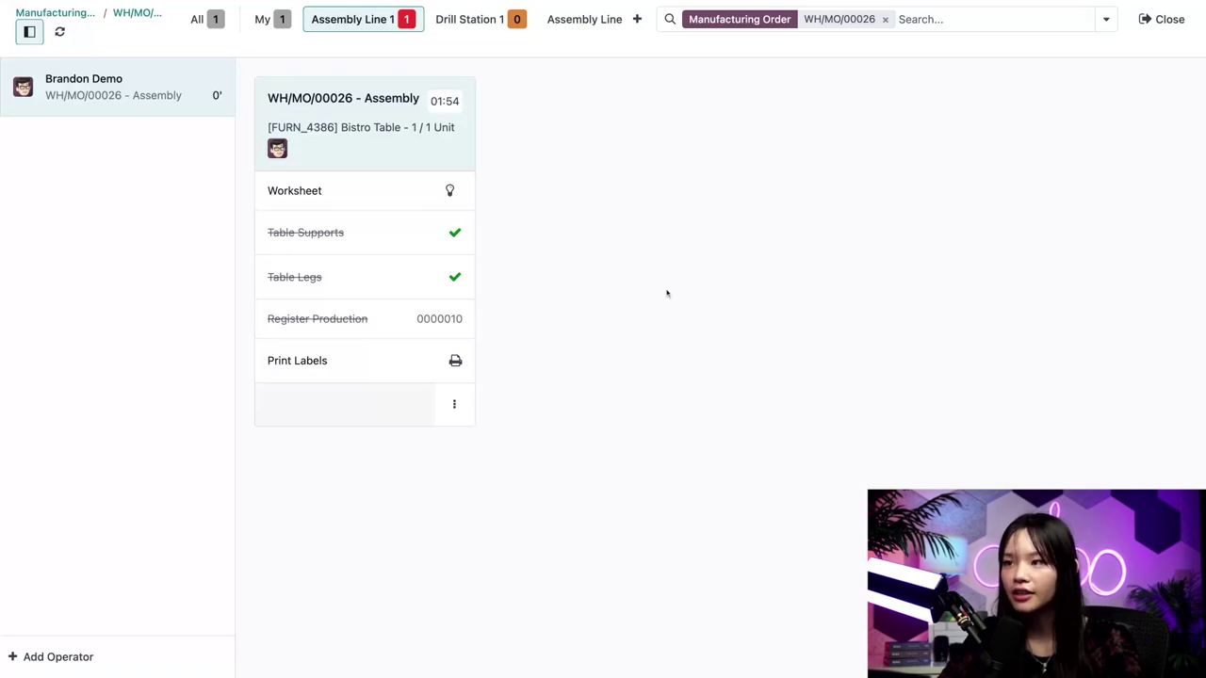
# - Start a maintenance request from the Assembly work order and title it "Scrub Plane Blade needs replacement"
pyautogui.click(450, 402)
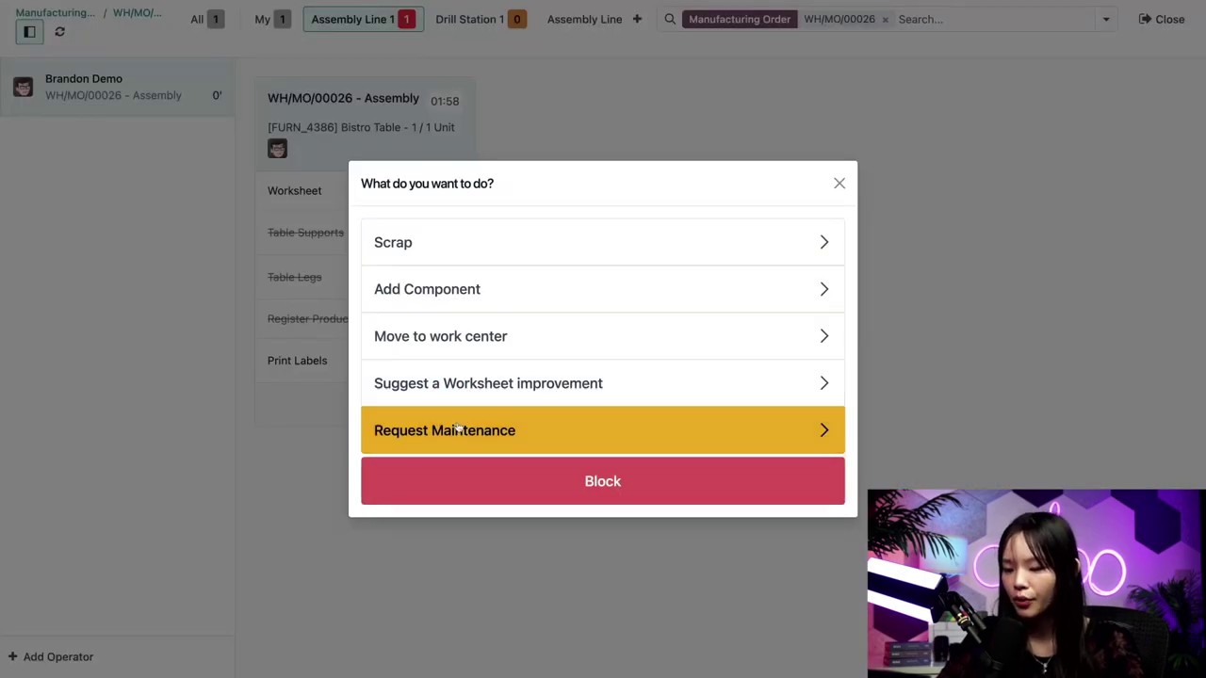
pyautogui.click(460, 429)
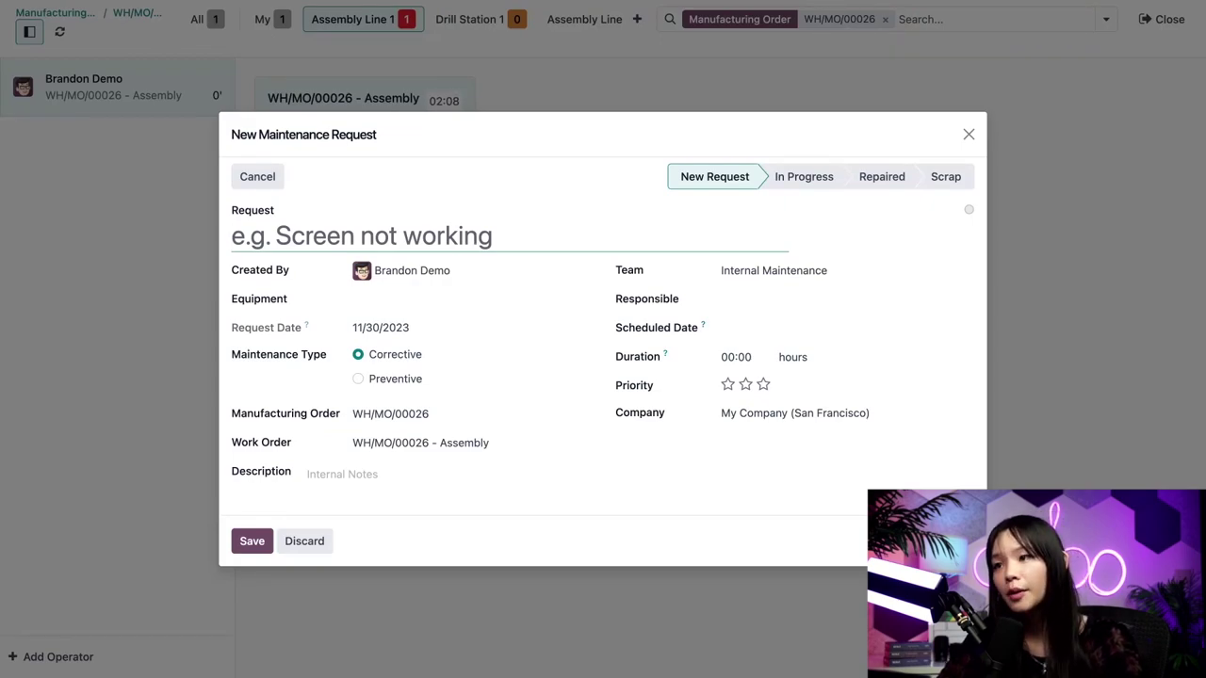
pyautogui.write('Sc')
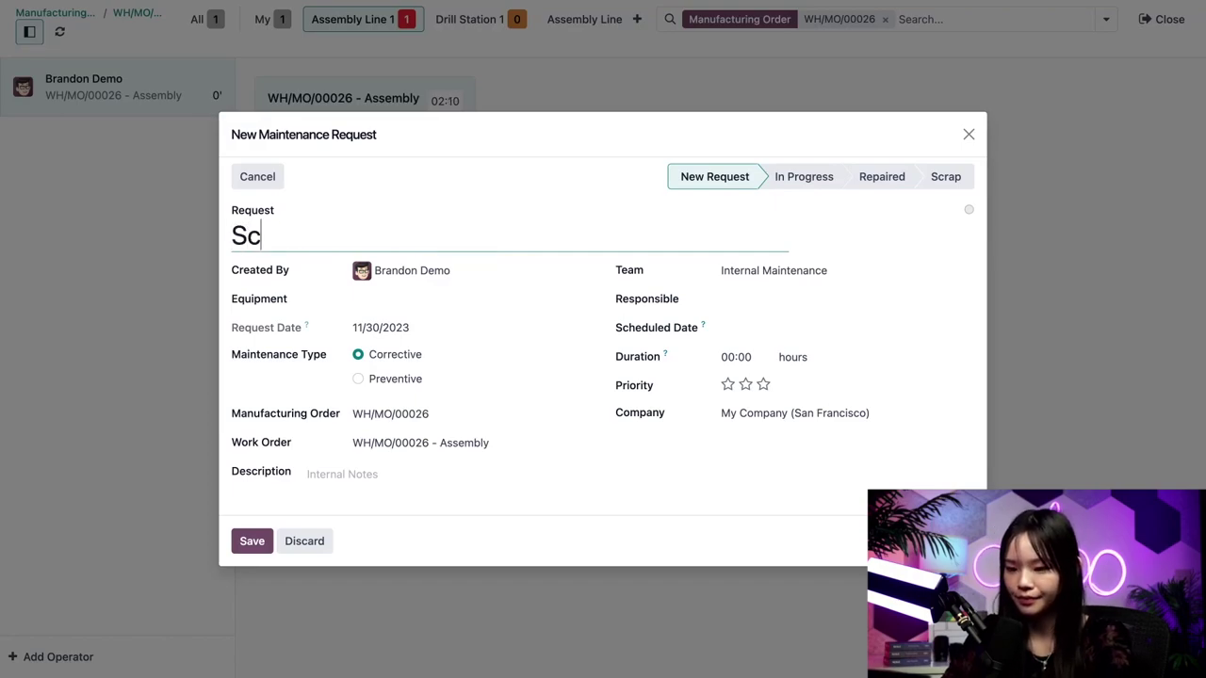
pyautogui.write('rub Pla')
pyautogui.press('BackSpace')
pyautogui.write('l')
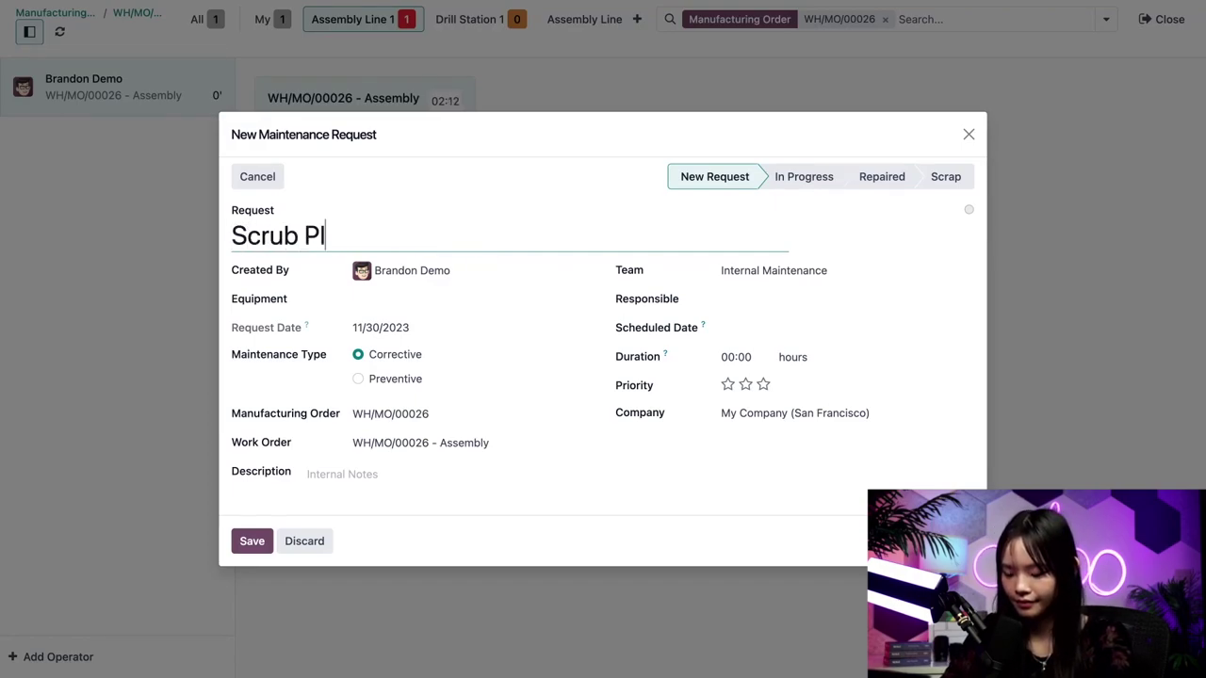
pyautogui.write('ane Blade needs ')
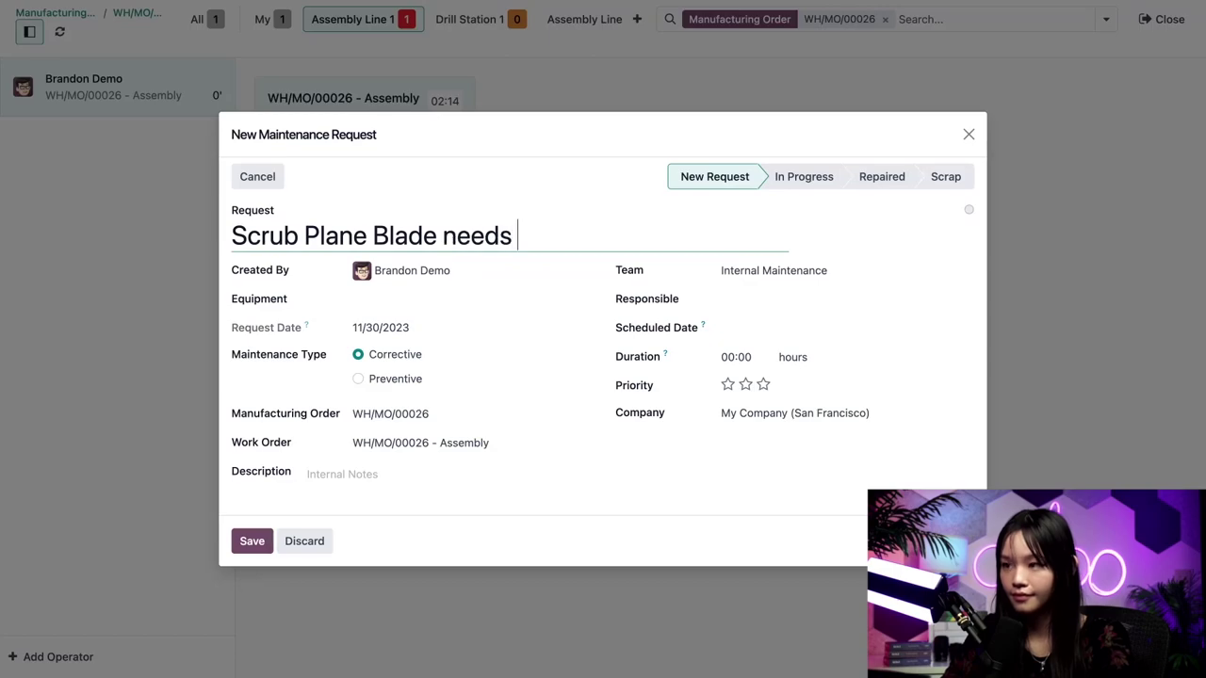
pyautogui.write('replacement')
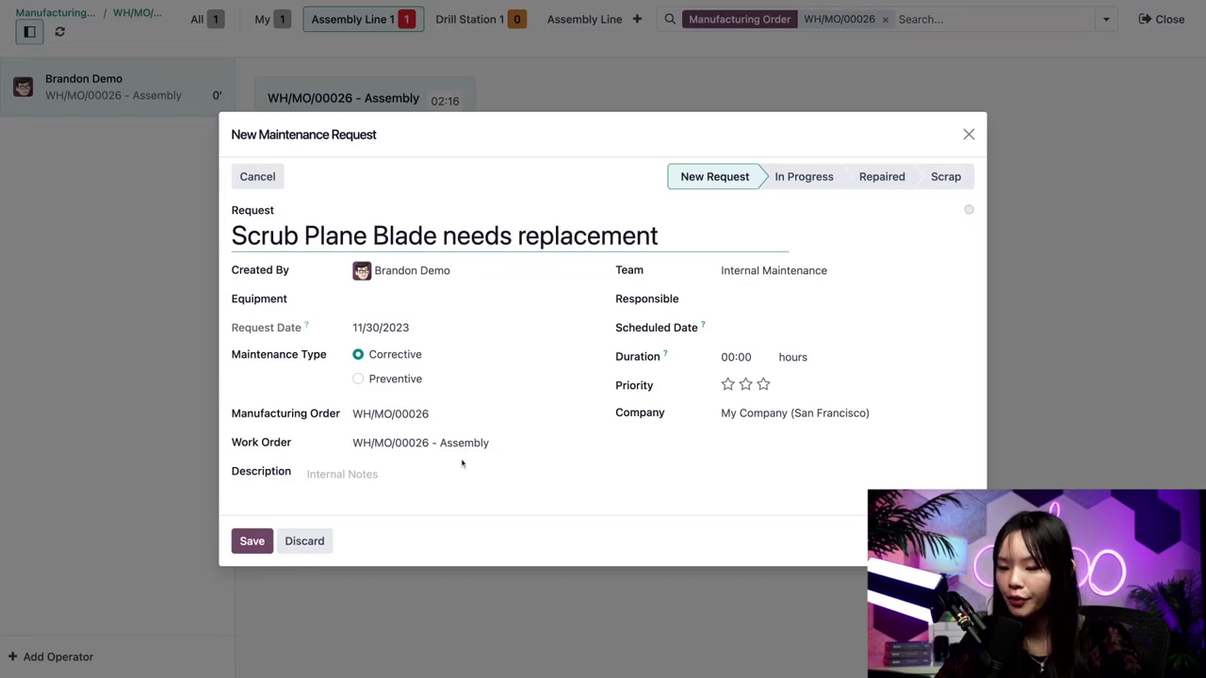
# - Assign the Scrub Plane as the equipment for the blade replacement request
pyautogui.click(462, 299)
pyautogui.write('scrub')
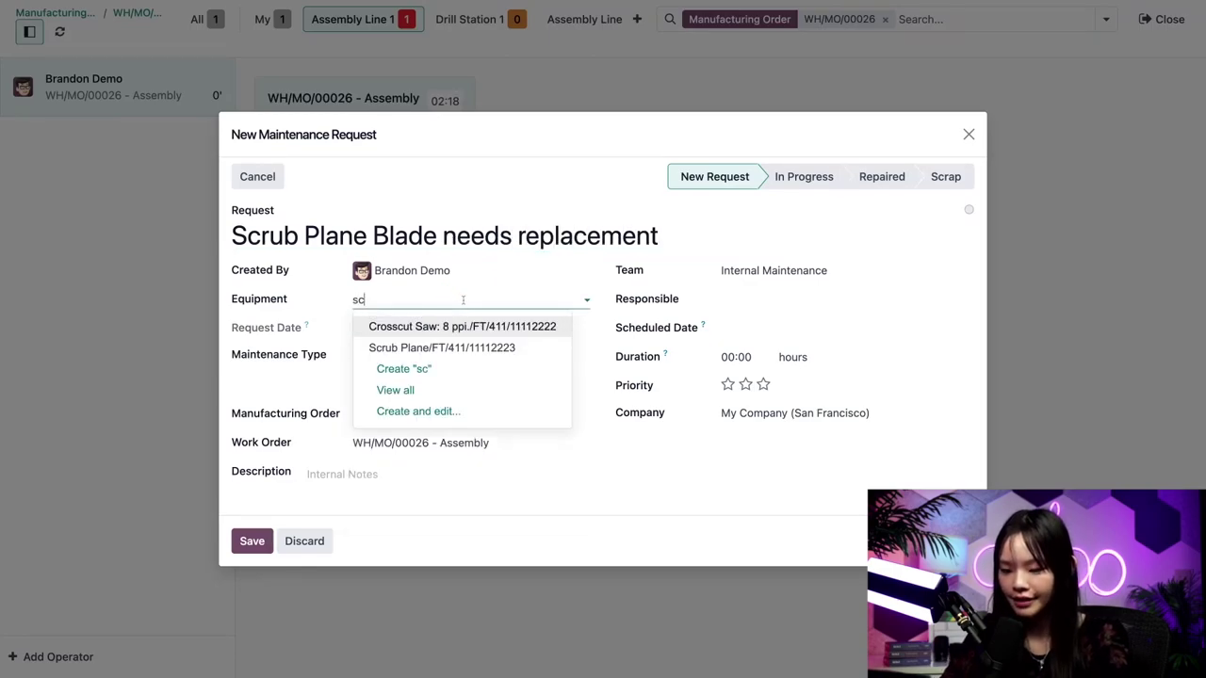
pyautogui.click(465, 325)
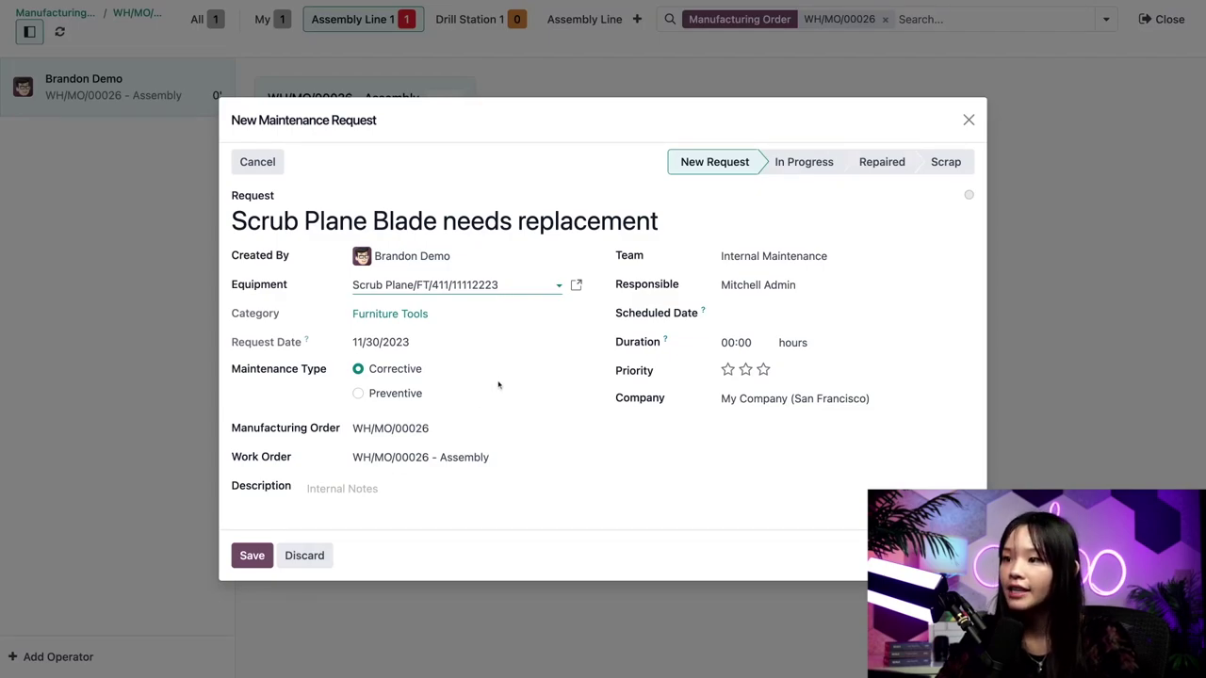
# - Save the blade replacement request with scheduled date 11/30/2023 11:00:00, duration 00:01 and High three-star priority
pyautogui.click(853, 313)
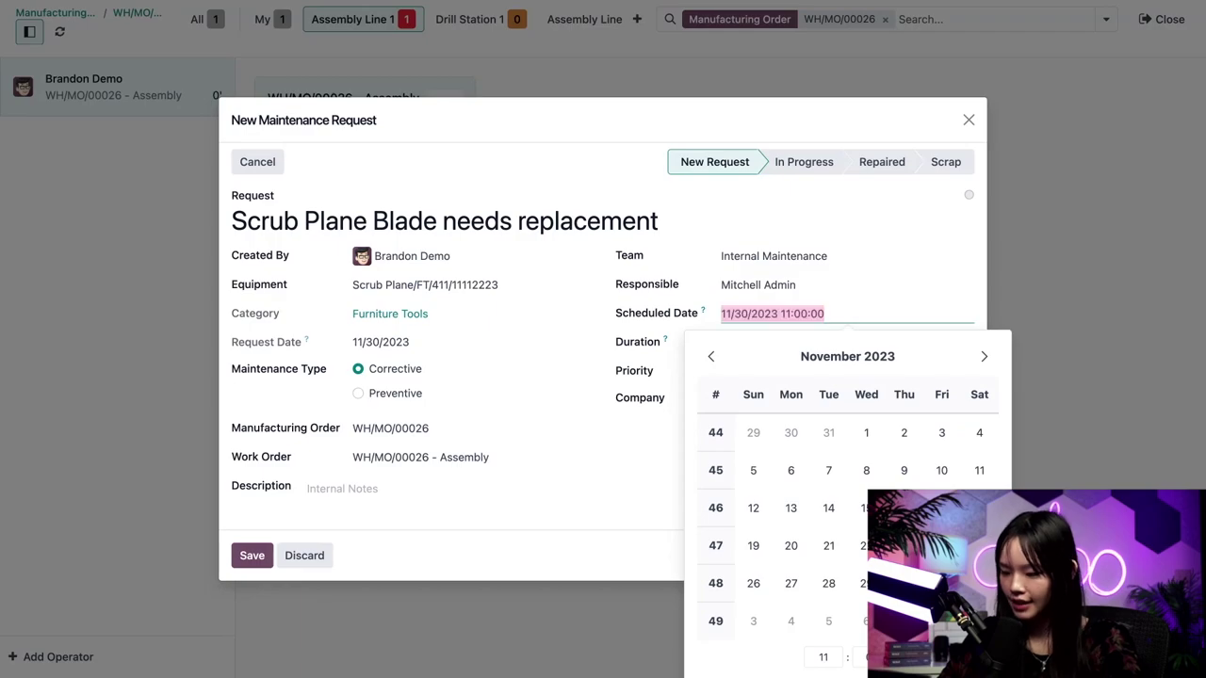
pyautogui.press('Escape')
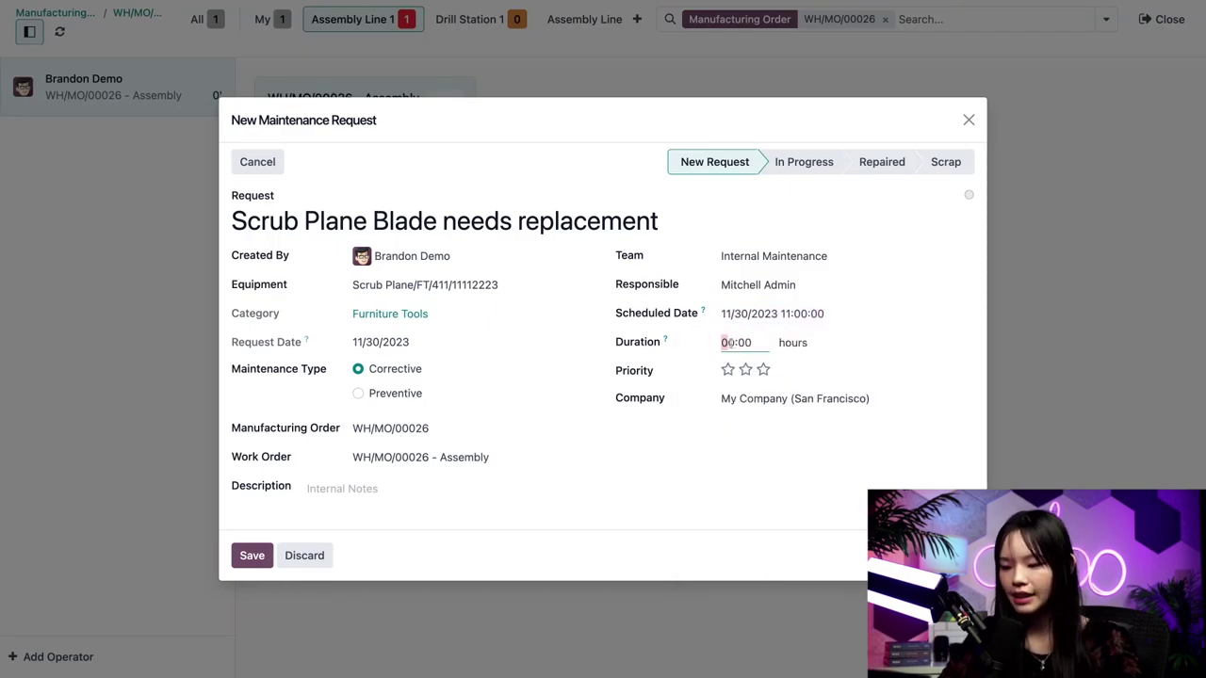
pyautogui.click(756, 343)
pyautogui.write('1')
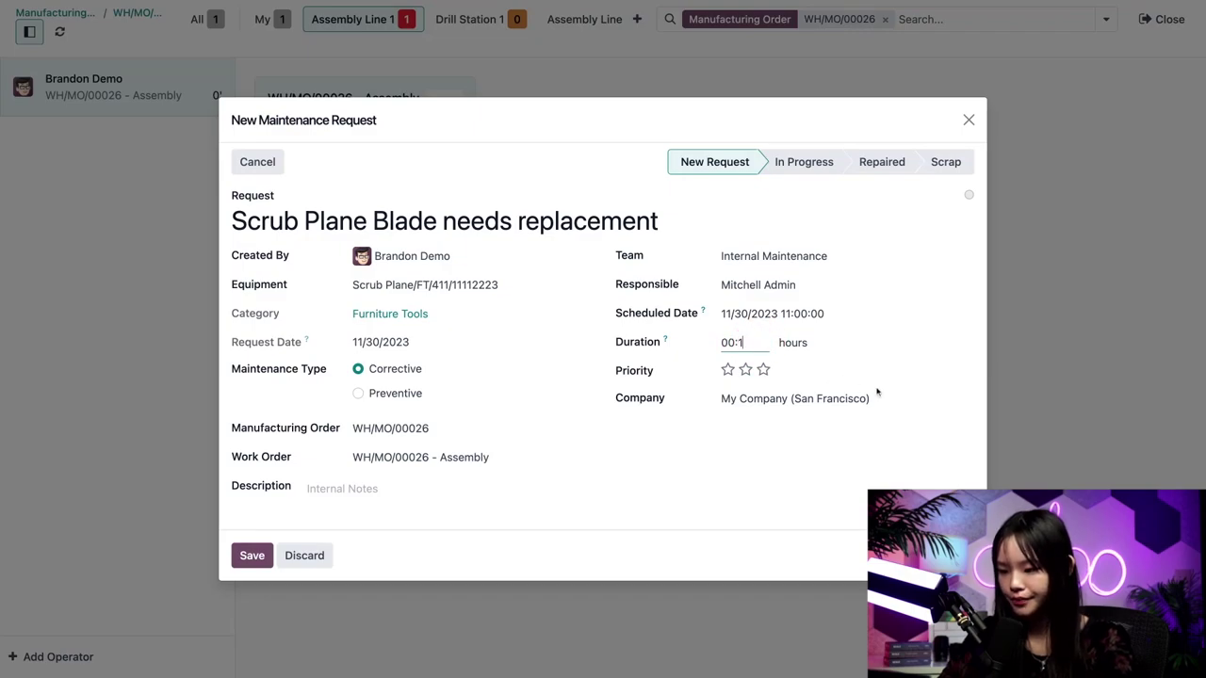
pyautogui.click(901, 390)
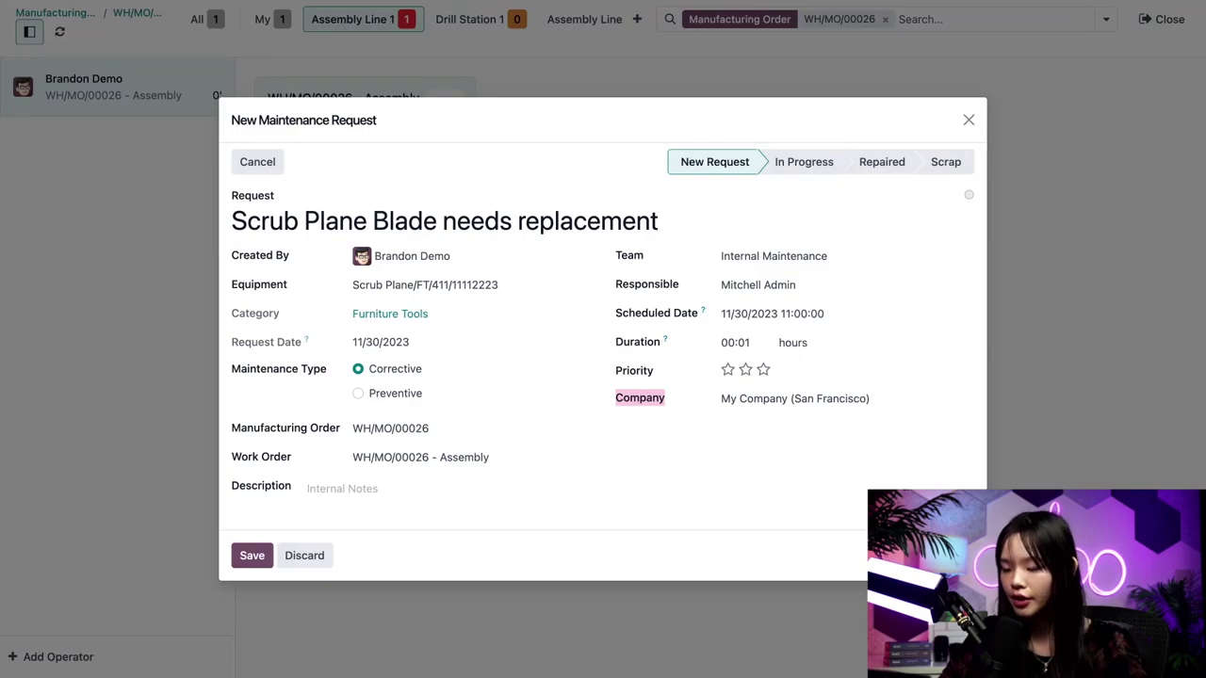
pyautogui.click(762, 370)
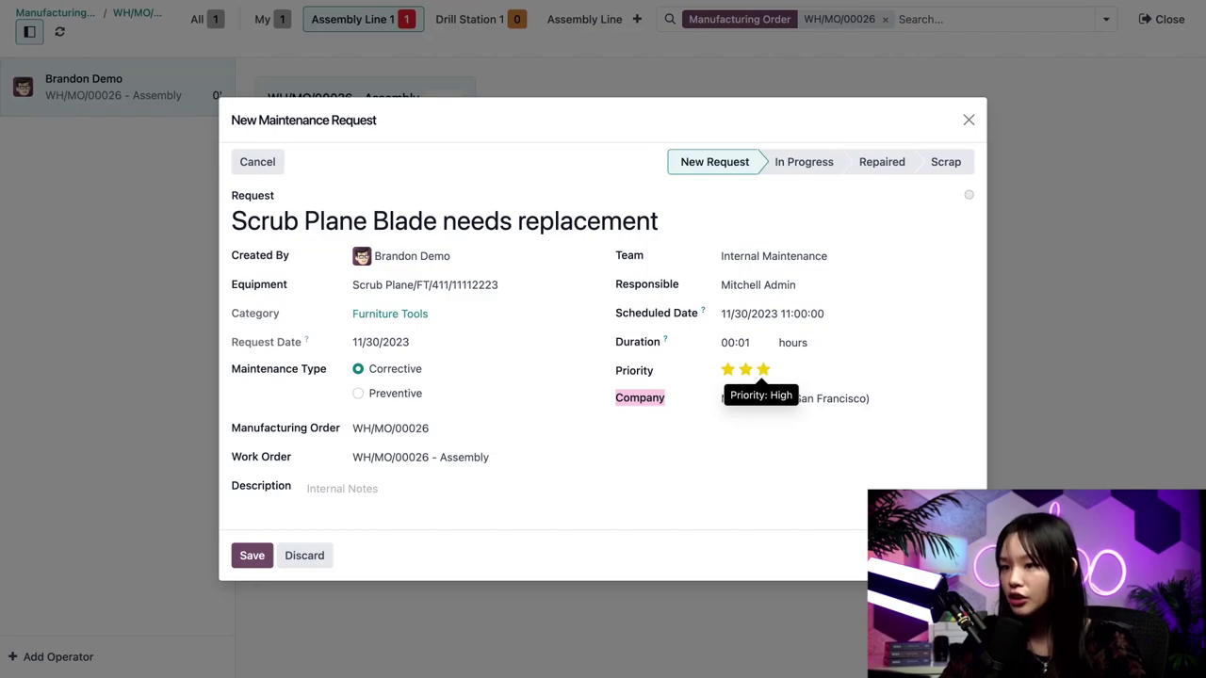
pyautogui.click(251, 556)
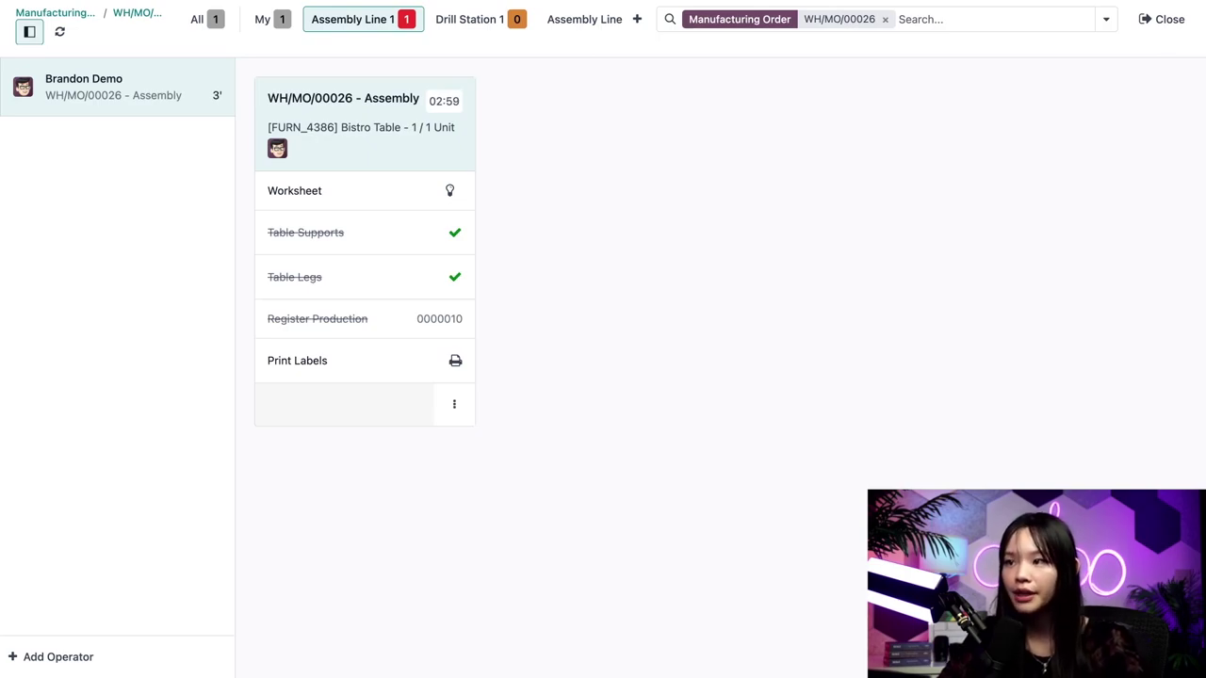
# - Pause the Assembly work order's timer and switch from Shop Floor to the Maintenance app
pyautogui.click(372, 167)
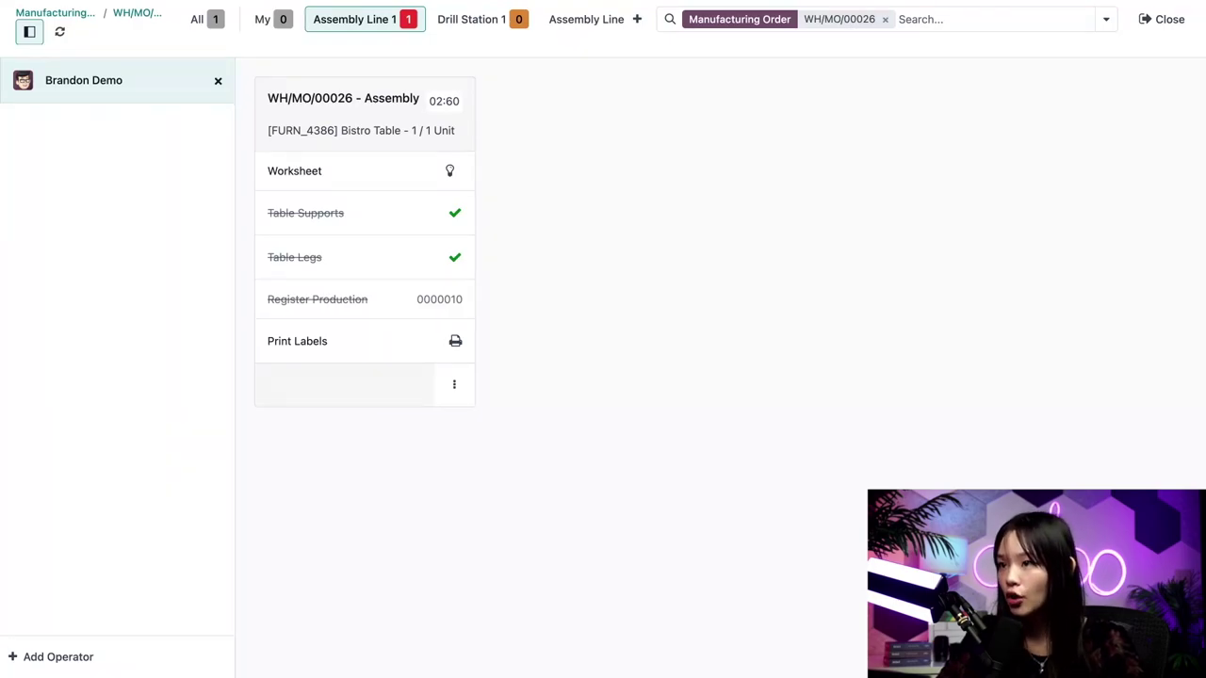
pyautogui.click(1135, 20)
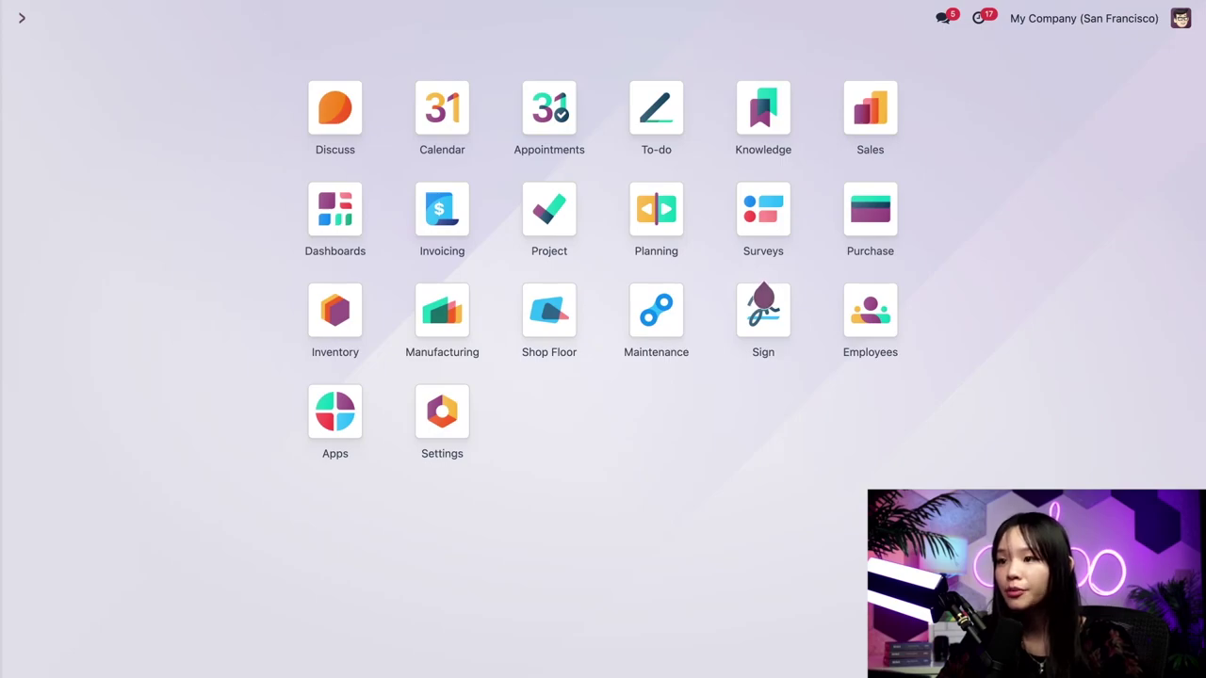
pyautogui.click(675, 328)
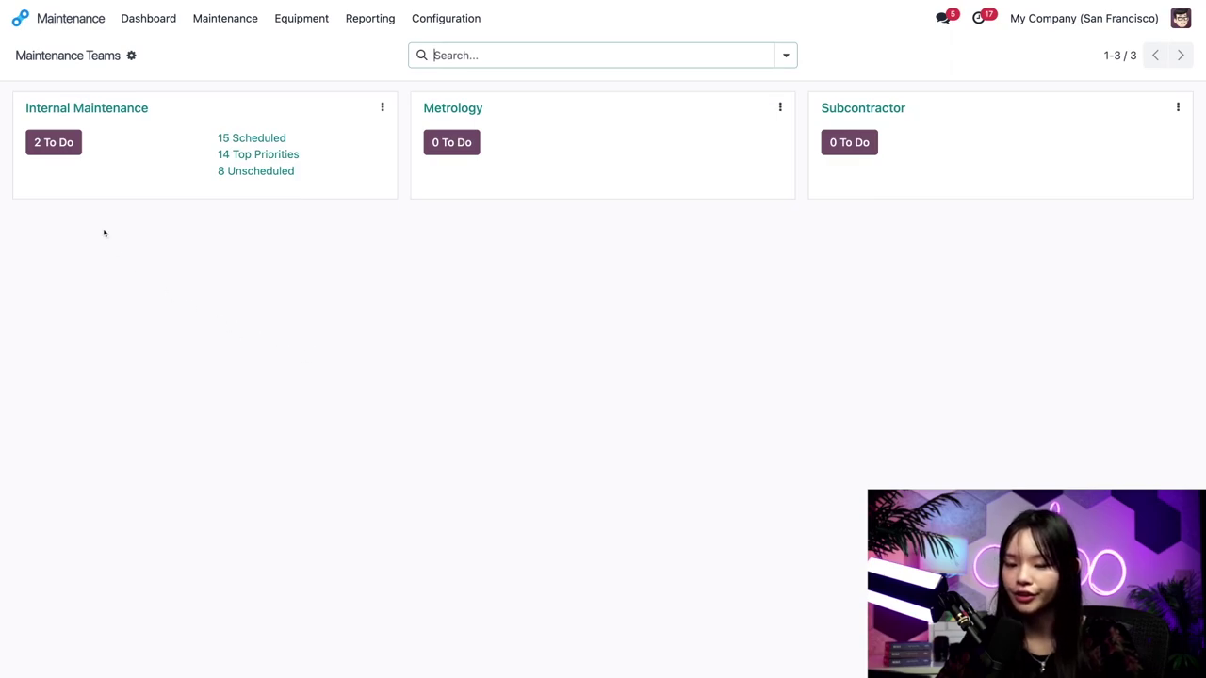
# - Move the "Scrub Plane Blade needs replacement" request in Internal Maintenance's to-do requests to Repaired and mark its planned activity done
pyautogui.click(68, 152)
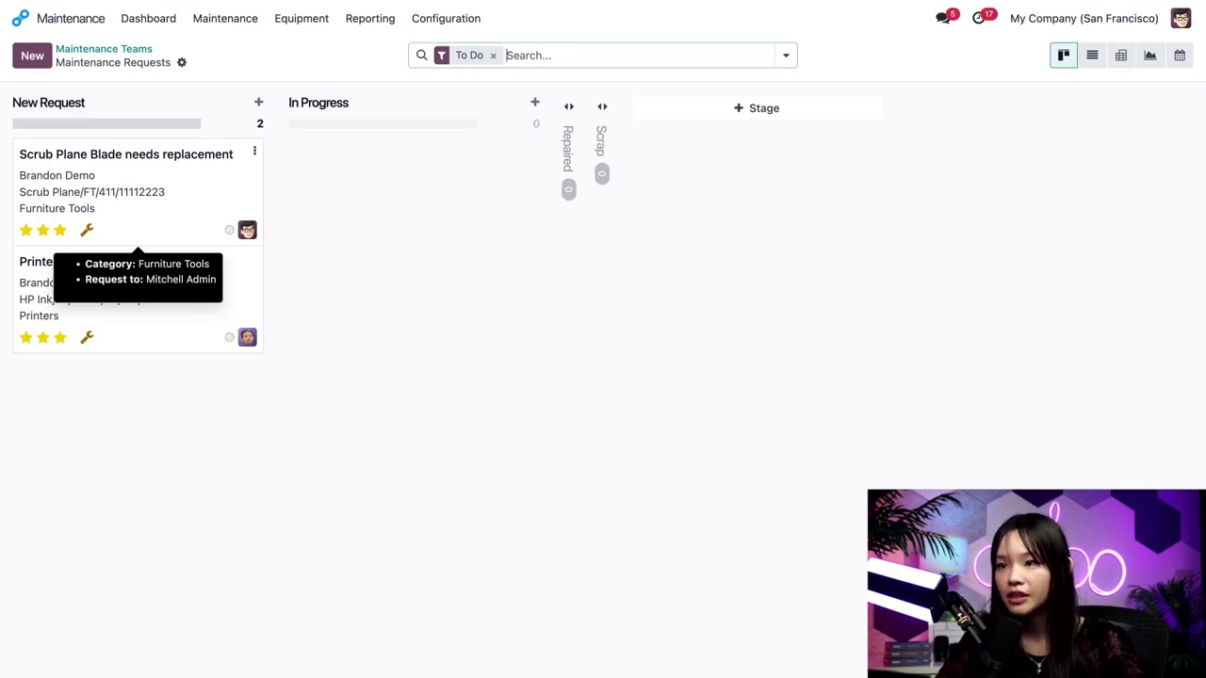
pyautogui.click(207, 200)
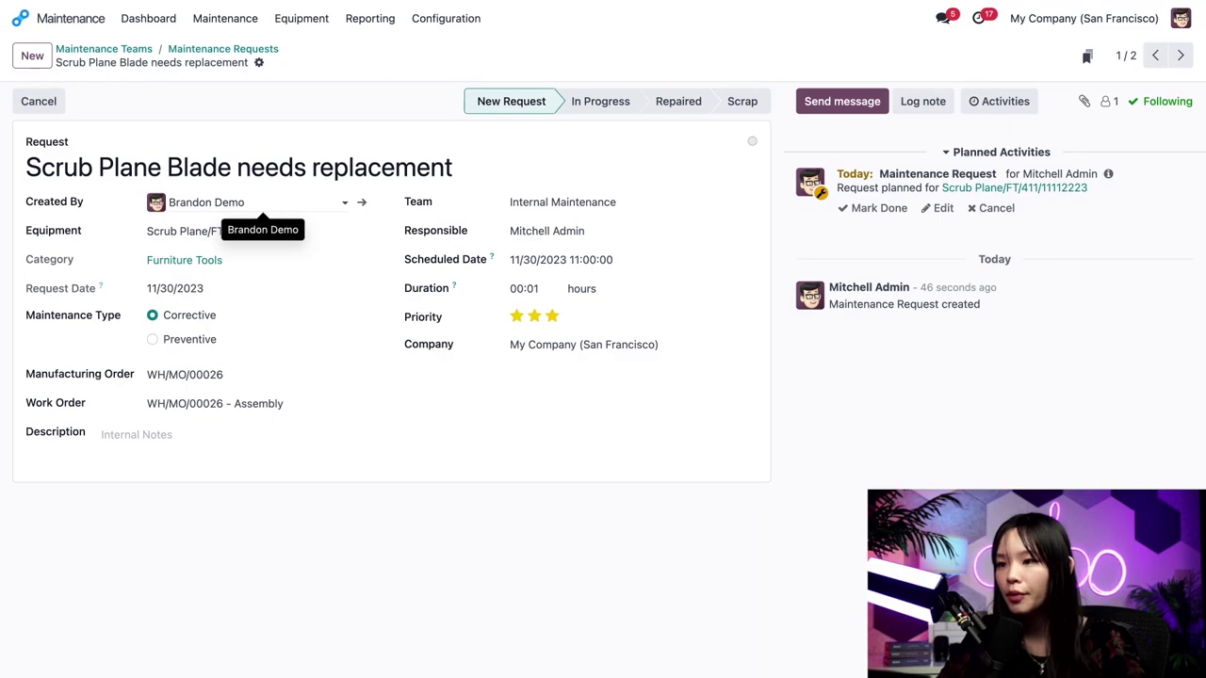
pyautogui.click(683, 111)
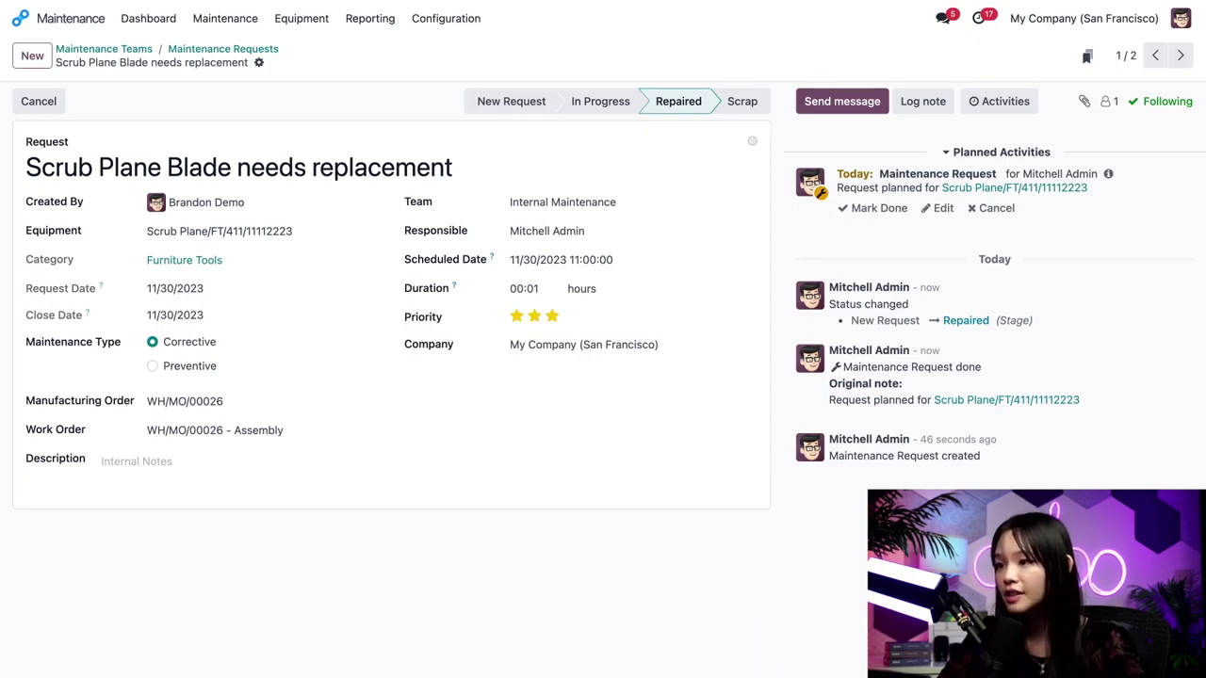
pyautogui.click(873, 209)
pyautogui.click(1076, 257)
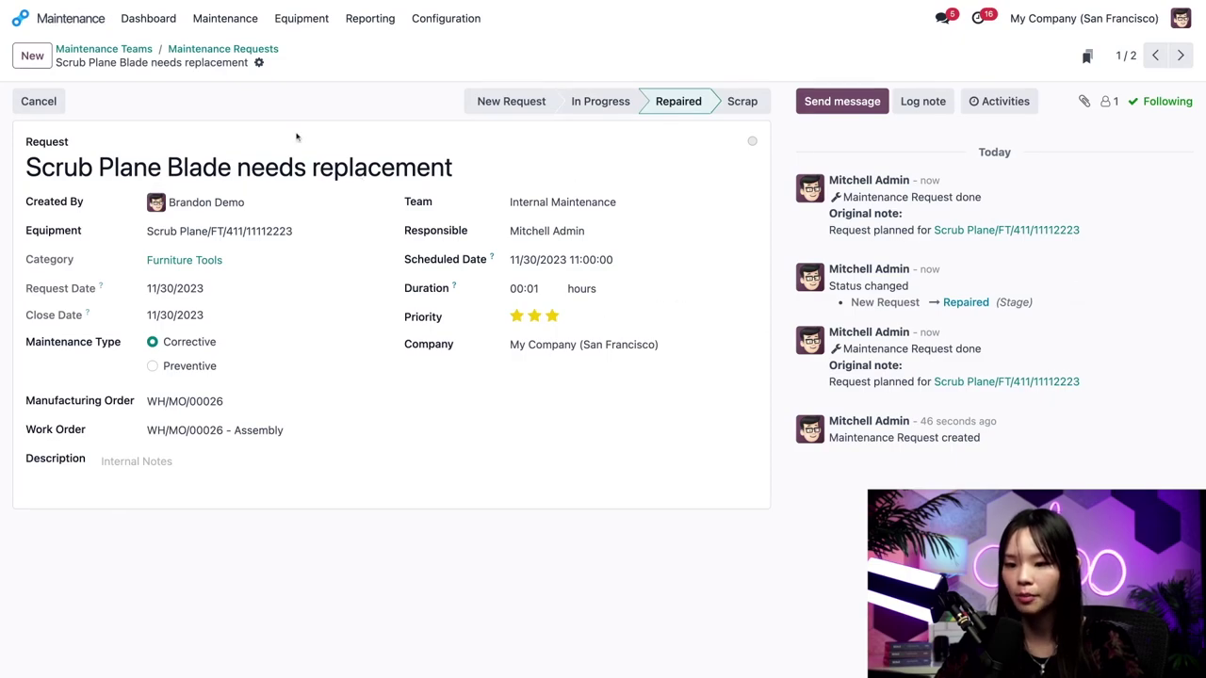
# - Review all maintenance requests in the calendar, Kanban, list and graph views
pyautogui.click(226, 21)
pyautogui.click(241, 68)
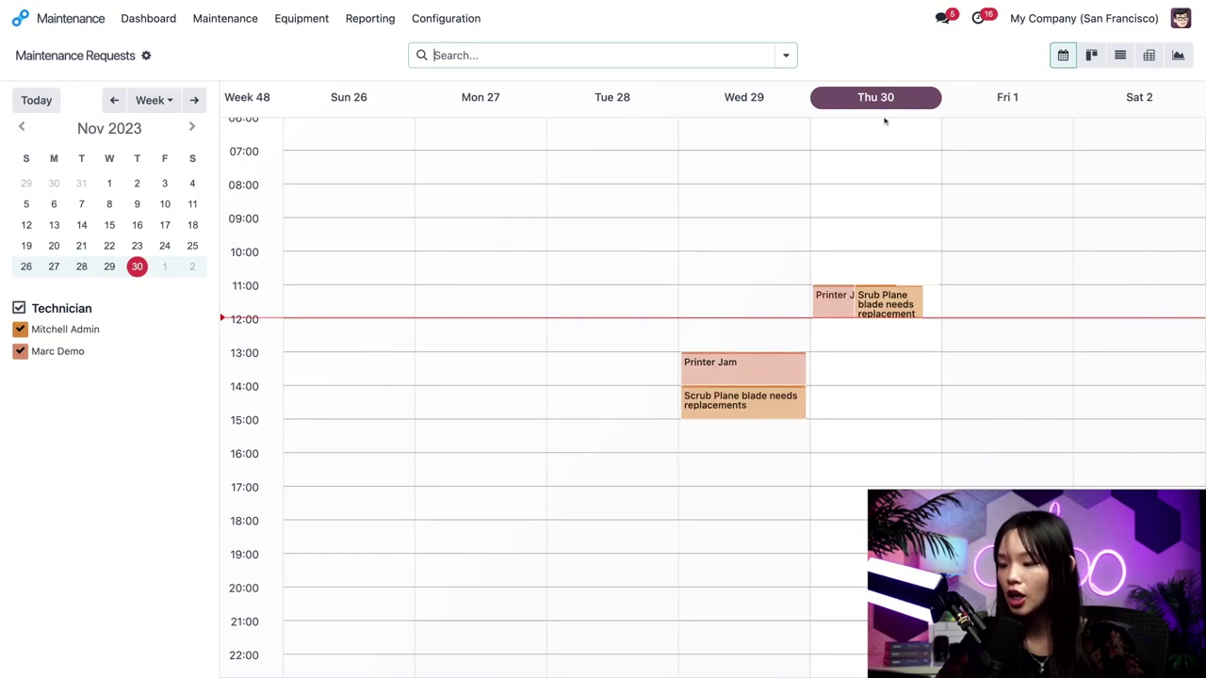
pyautogui.click(1092, 59)
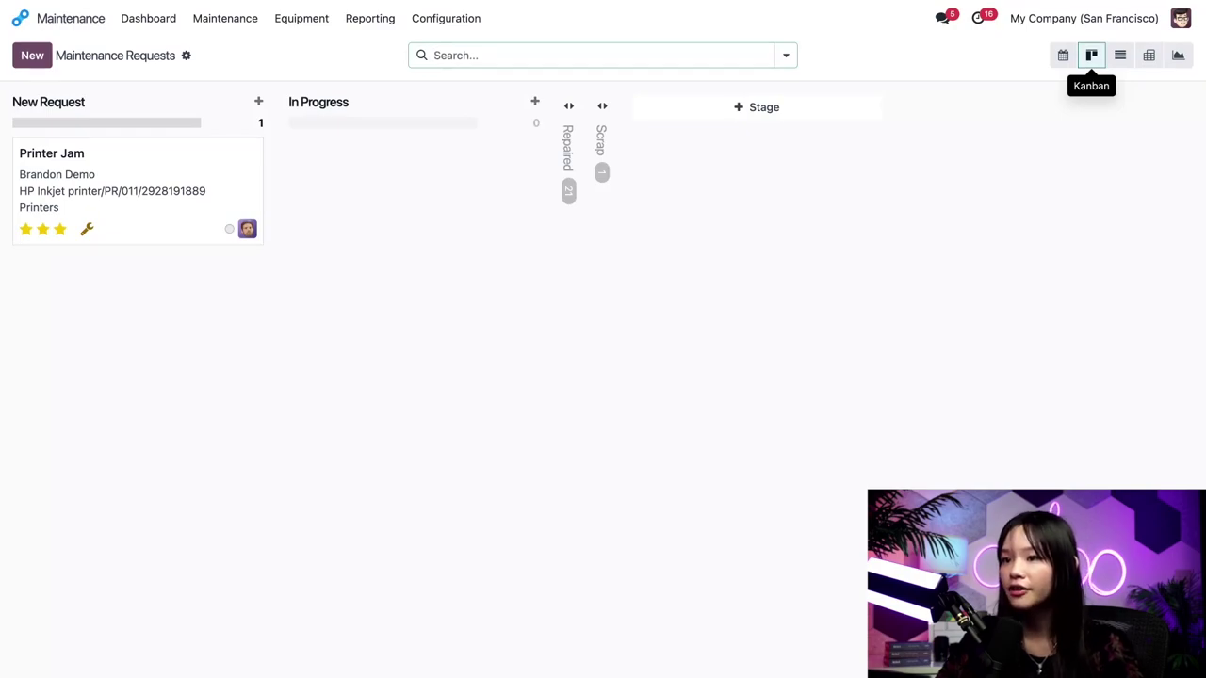
pyautogui.click(1119, 55)
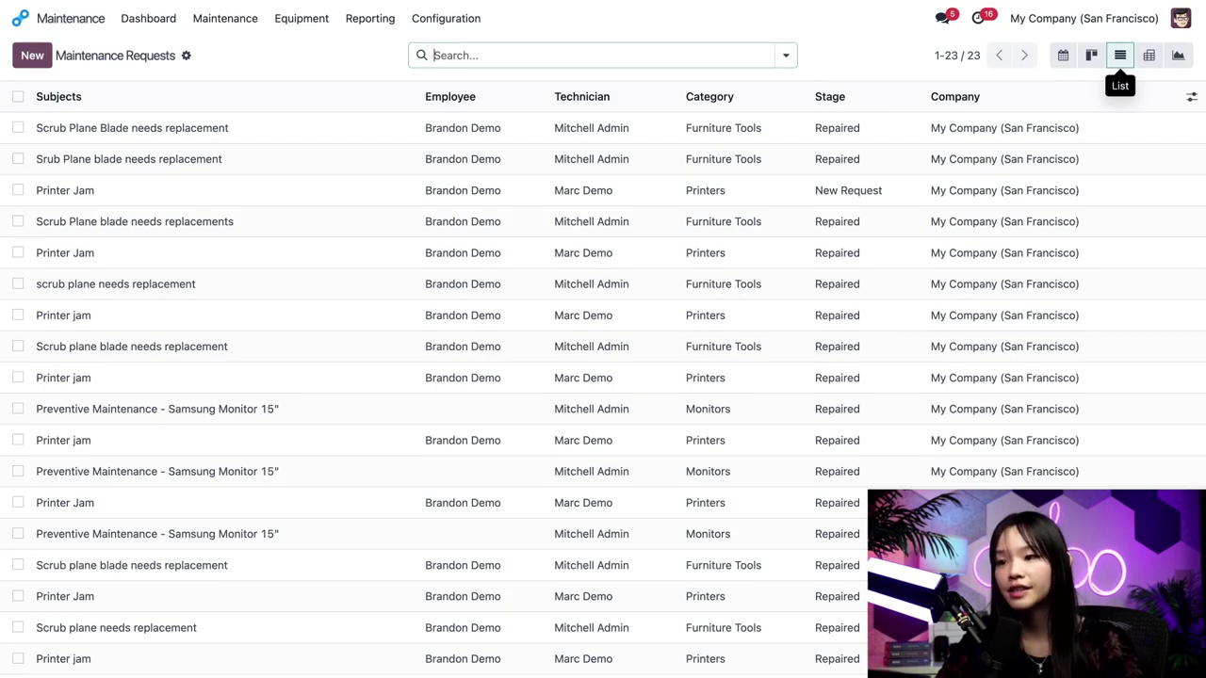
pyautogui.click(1178, 56)
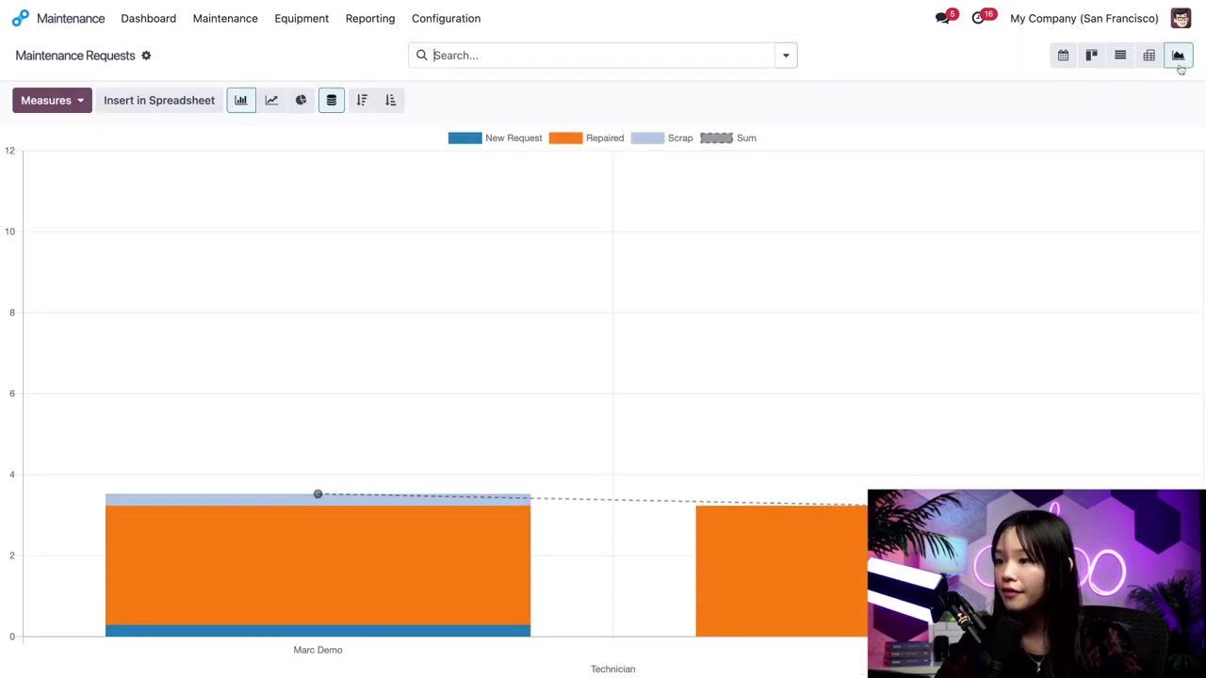